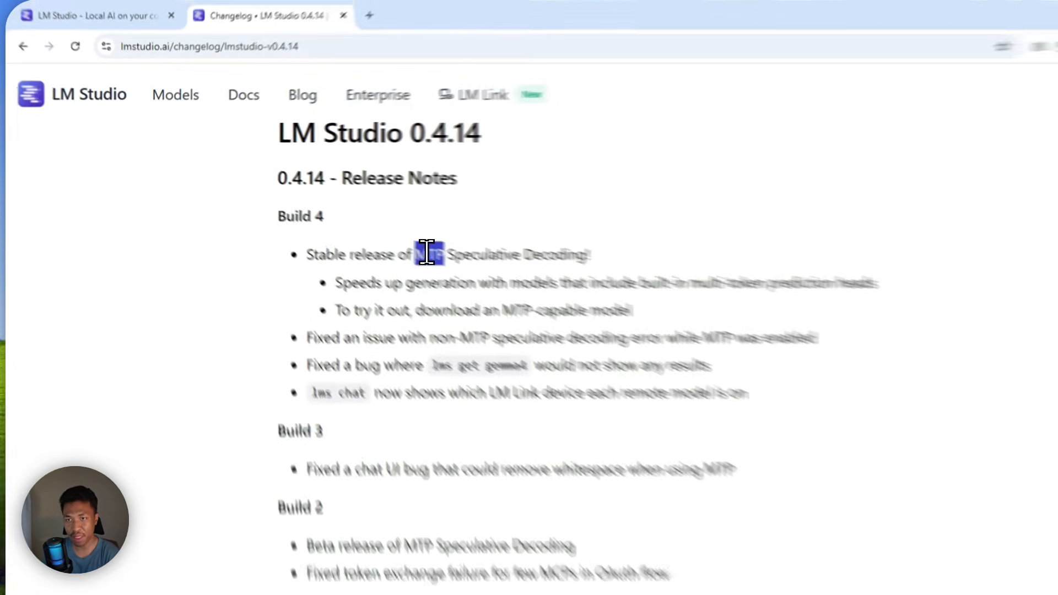
- Highlight 'MTP' in the Chrome 0.4.14 release notes, then switch to LM Studio
left_click(341, 216)
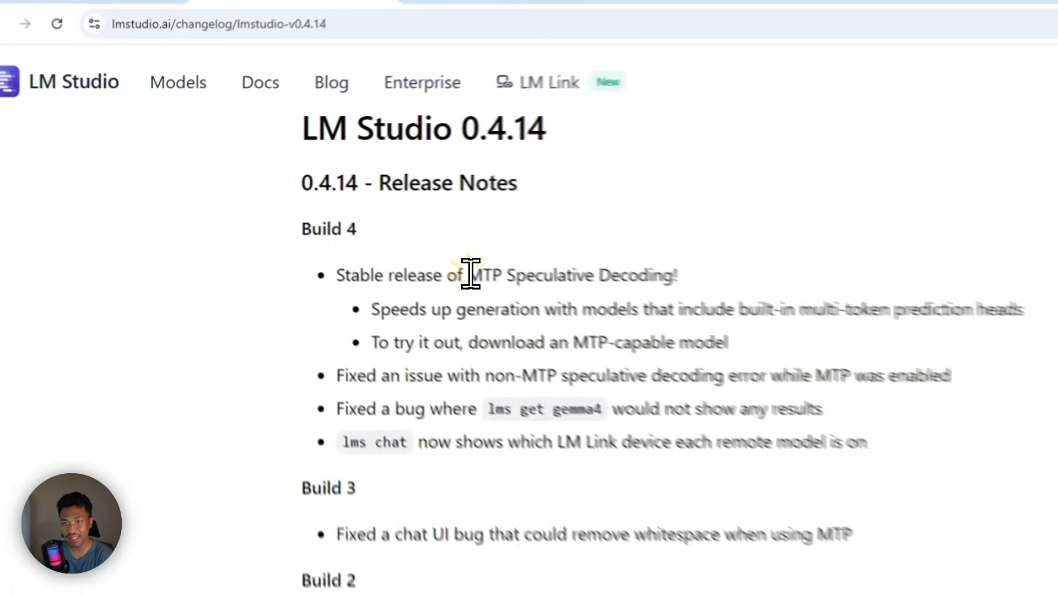
double_click(352, 216)
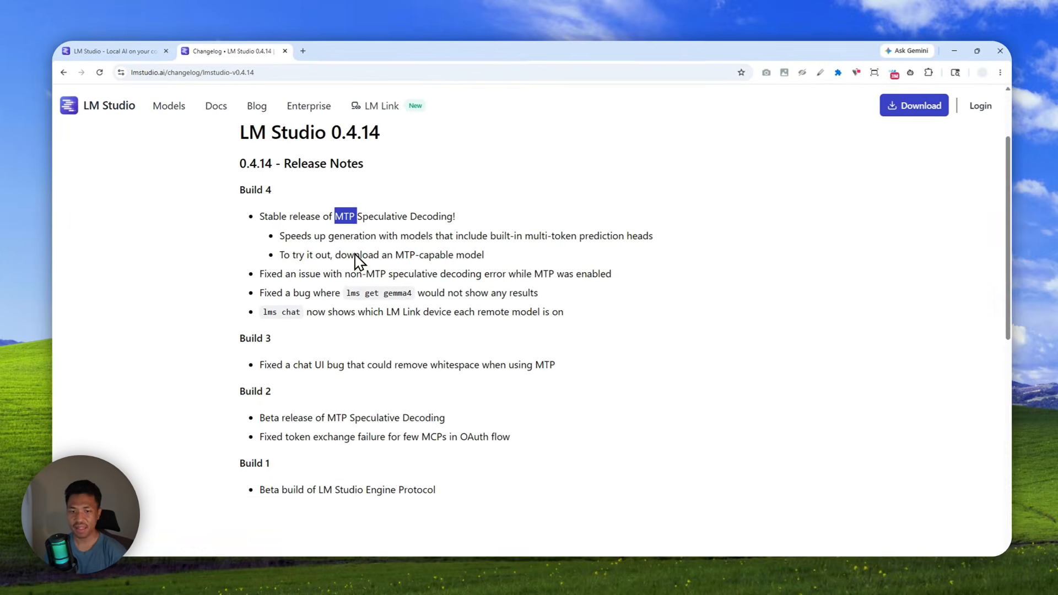
left_click(160, 572)
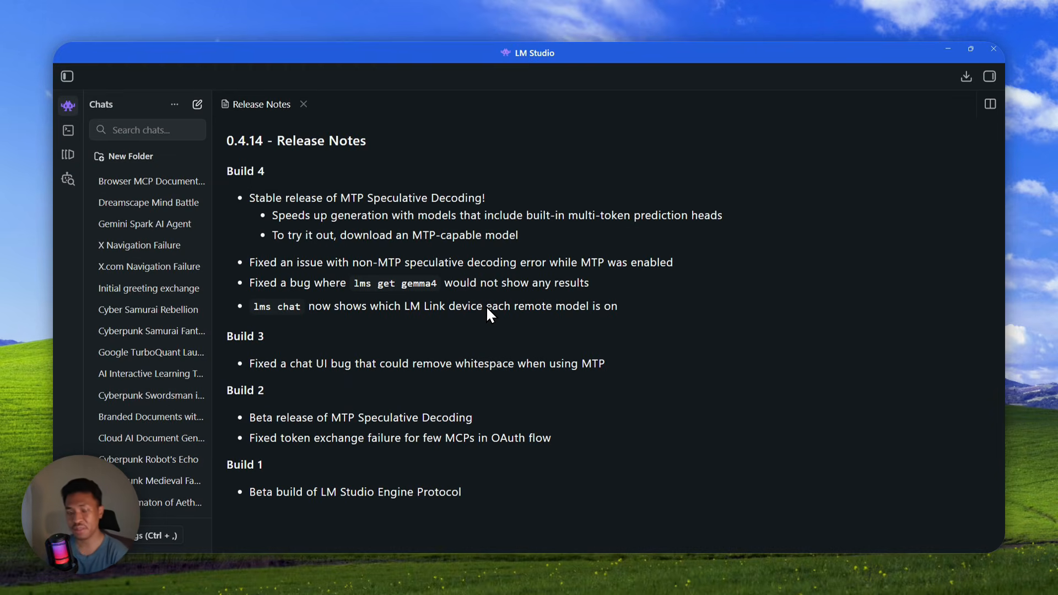
- Highlight the 0.4.14 version number in the LM Studio Release Notes heading
left_click_drag(227, 141, 251, 141)
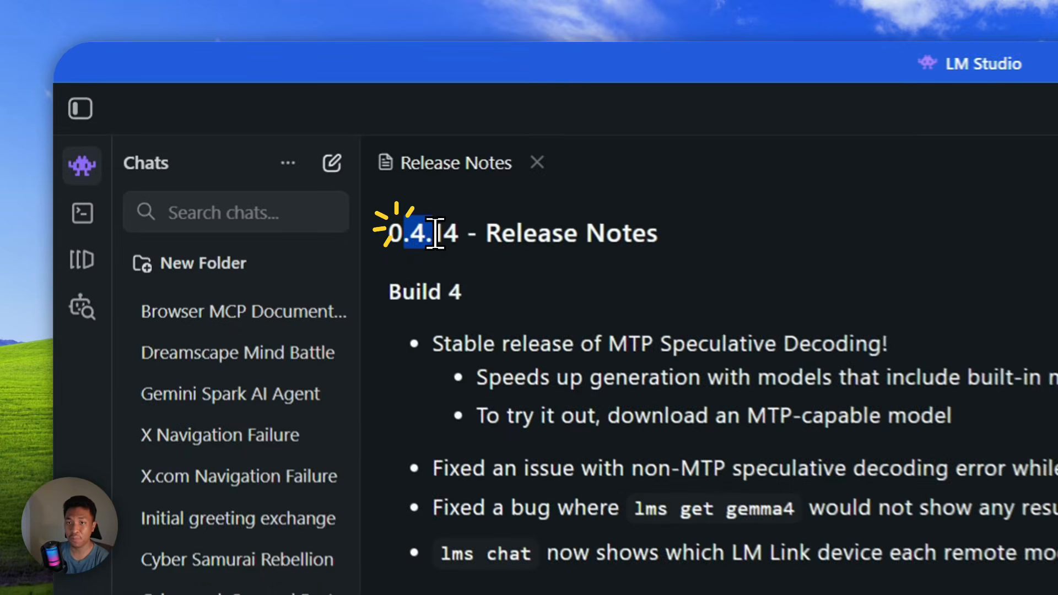
left_click_drag(435, 233, 455, 233)
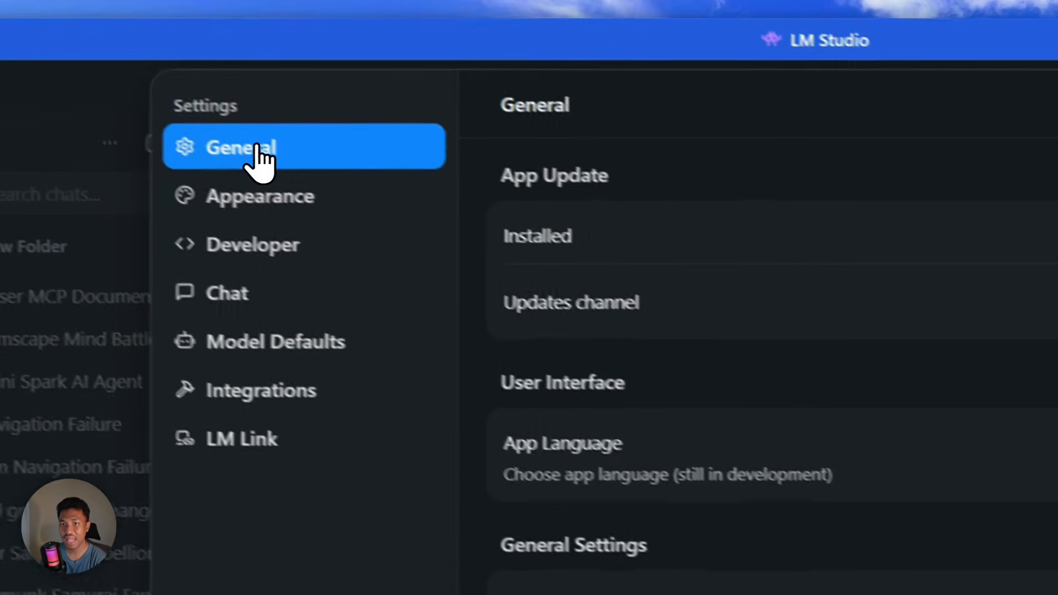
- Run an update check under General settings, confirming 0.4.14 (Build 4) on Stable
left_click(255, 156)
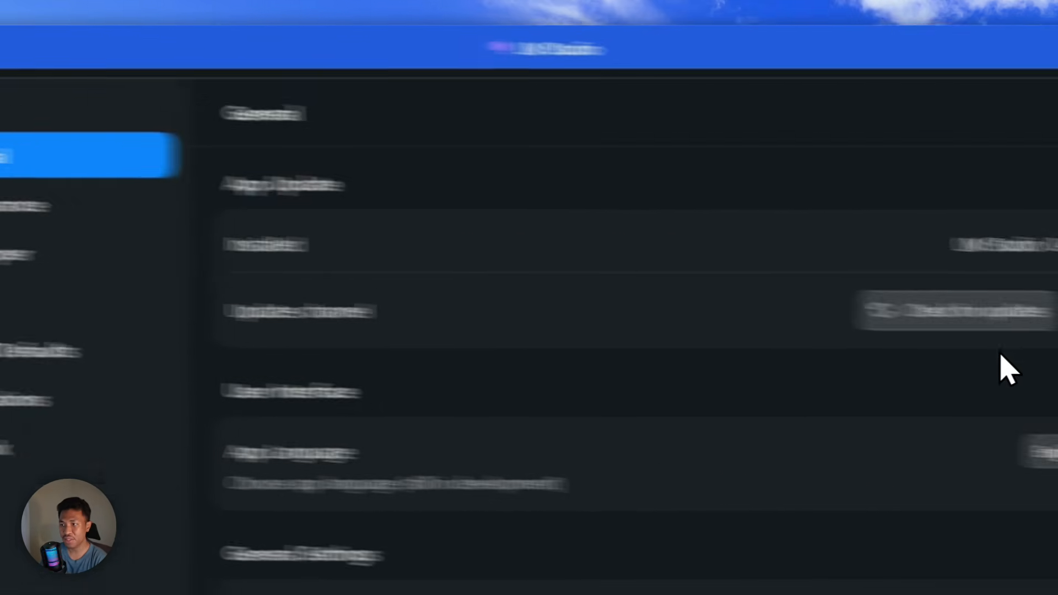
left_click(960, 323)
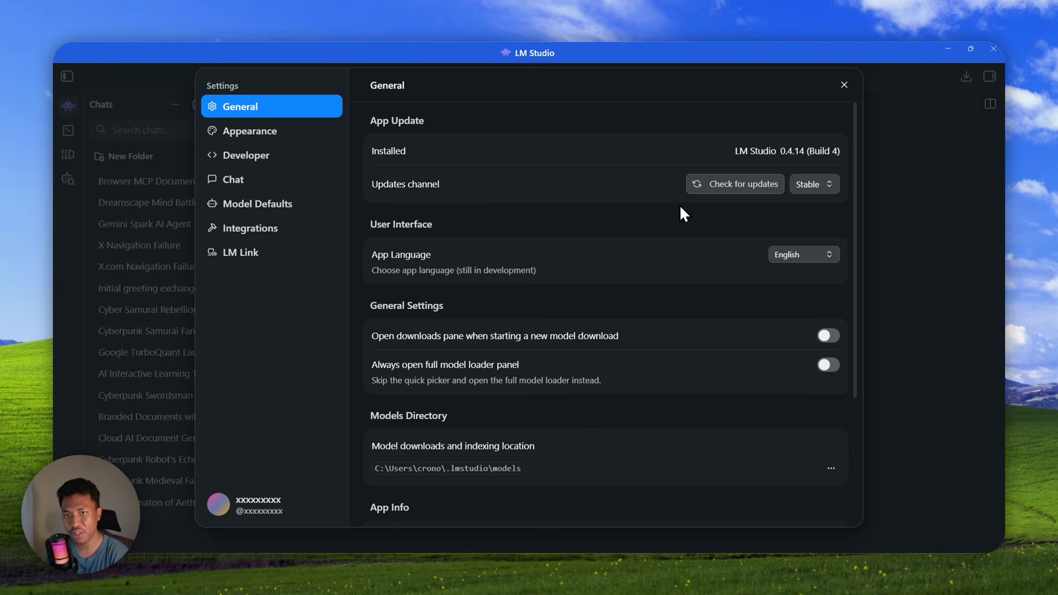
- Turn on Developer mode, confirm the CPU and CUDA llama.cpp engines are v2.16.0, then close Settings
left_click(248, 160)
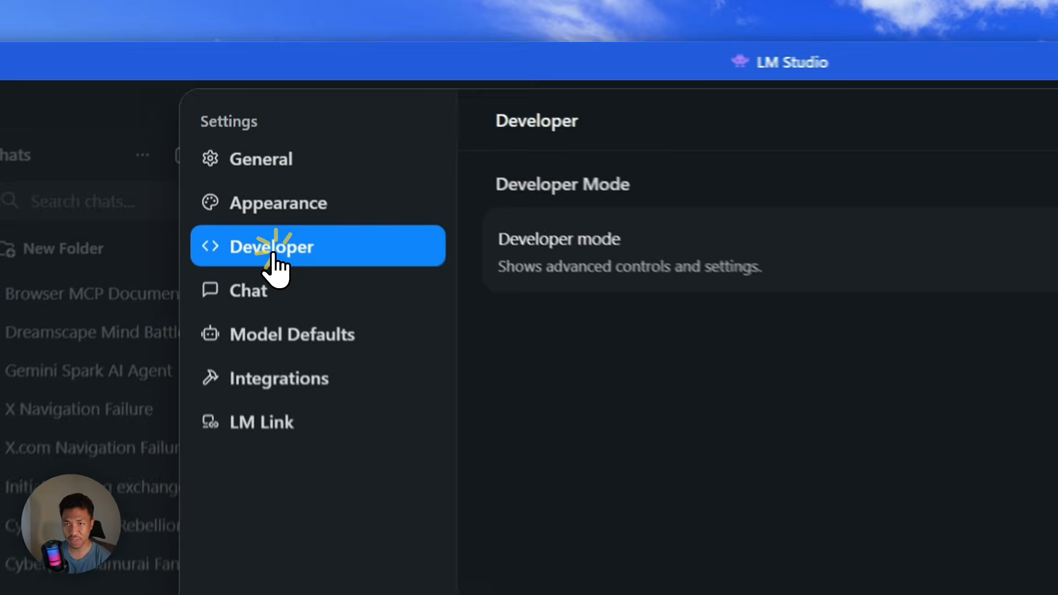
left_click(771, 260)
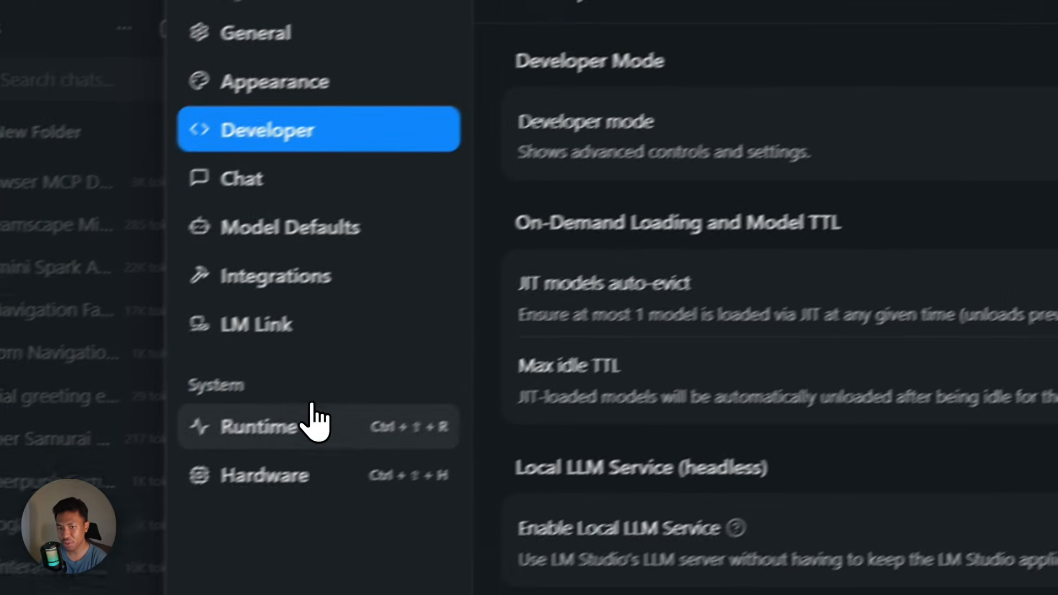
left_click(314, 421)
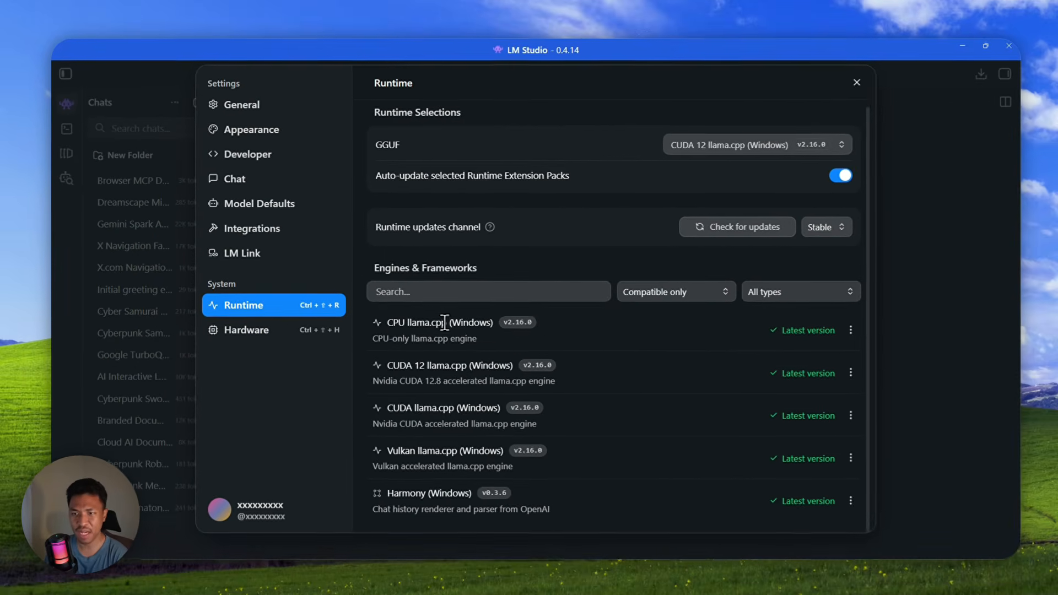
left_click(407, 322)
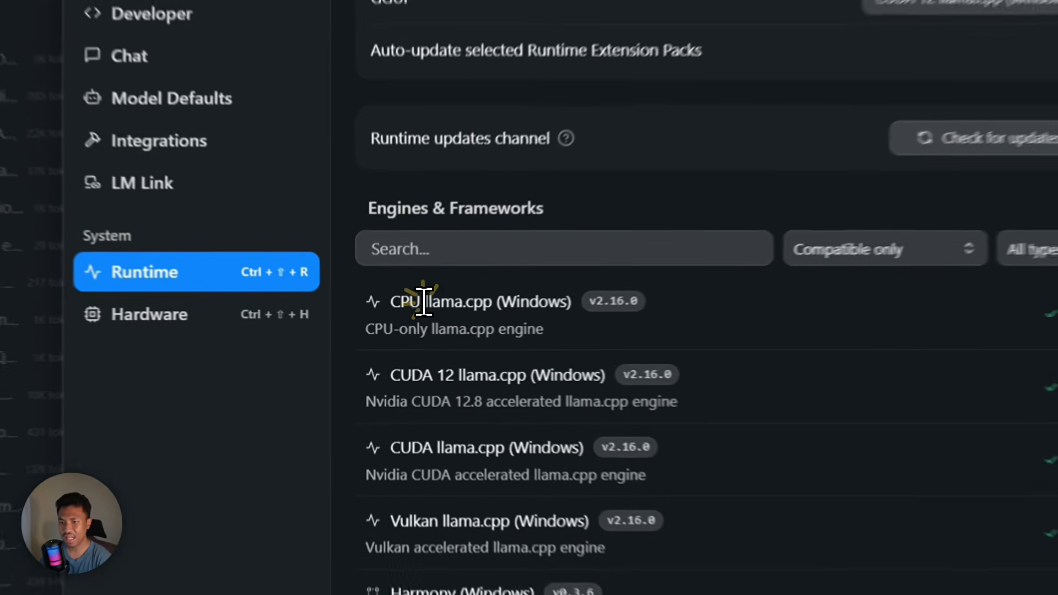
left_click_drag(423, 302, 497, 305)
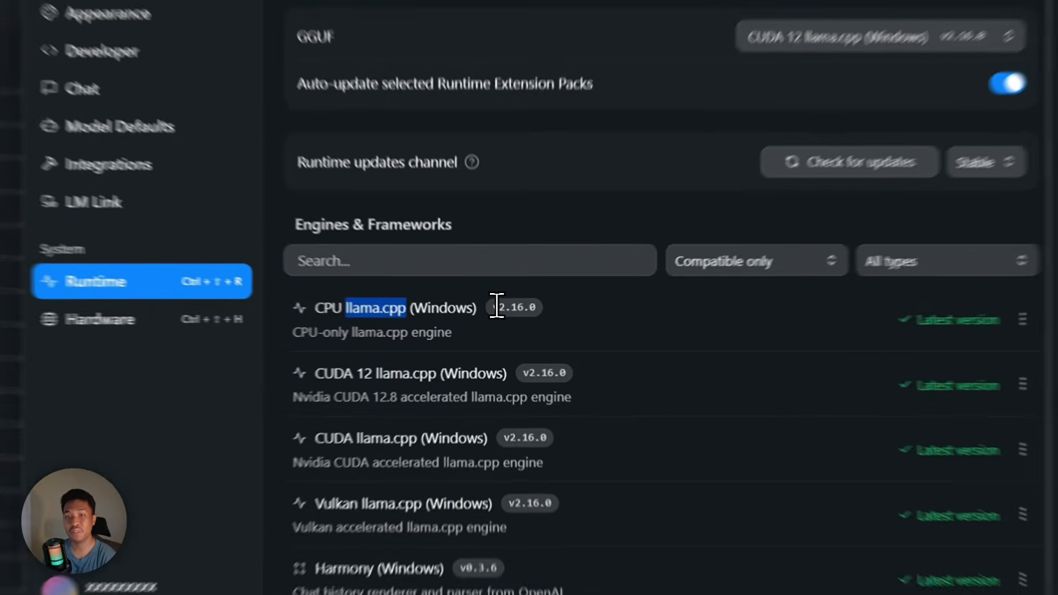
left_click_drag(501, 320, 535, 322)
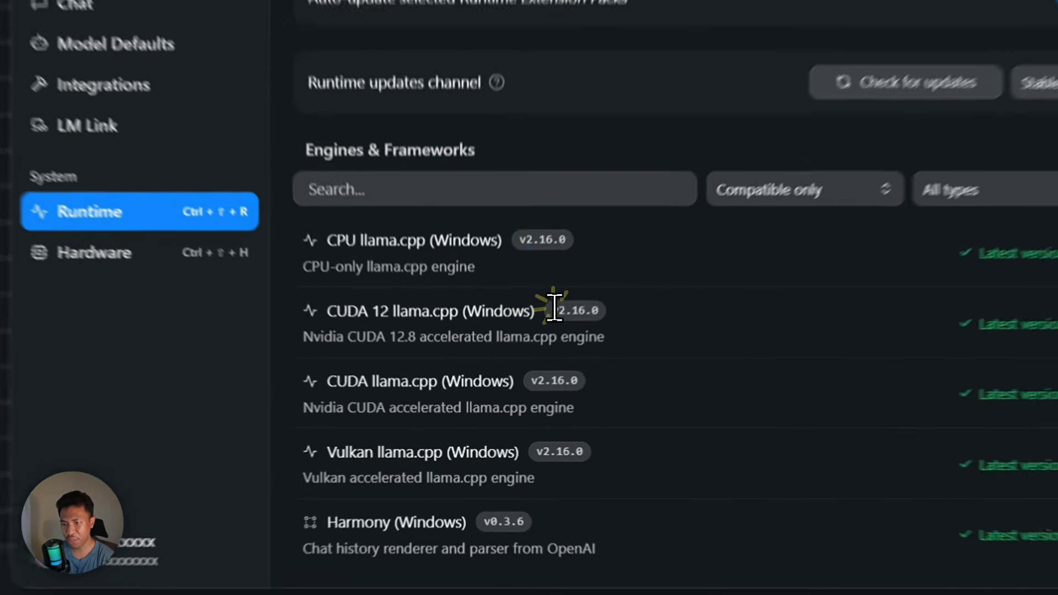
left_click_drag(521, 359, 549, 364)
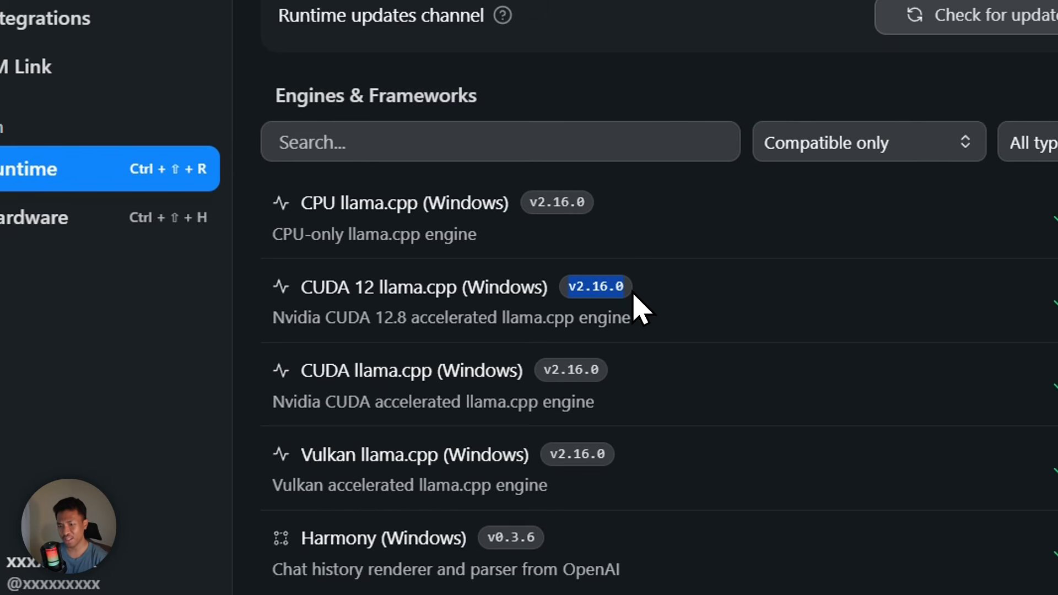
left_click_drag(543, 370, 583, 370)
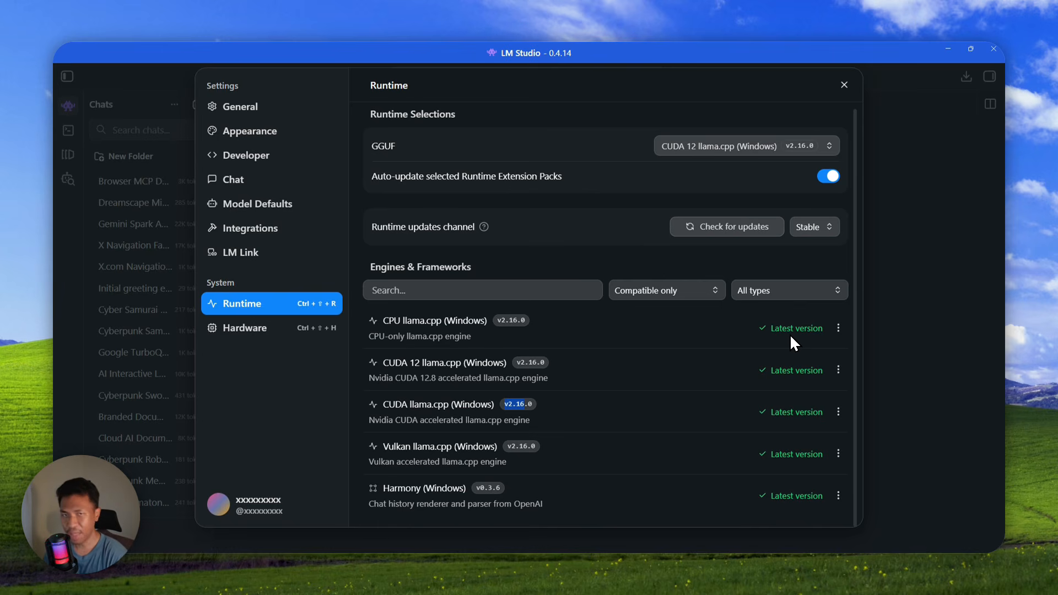
left_click(845, 85)
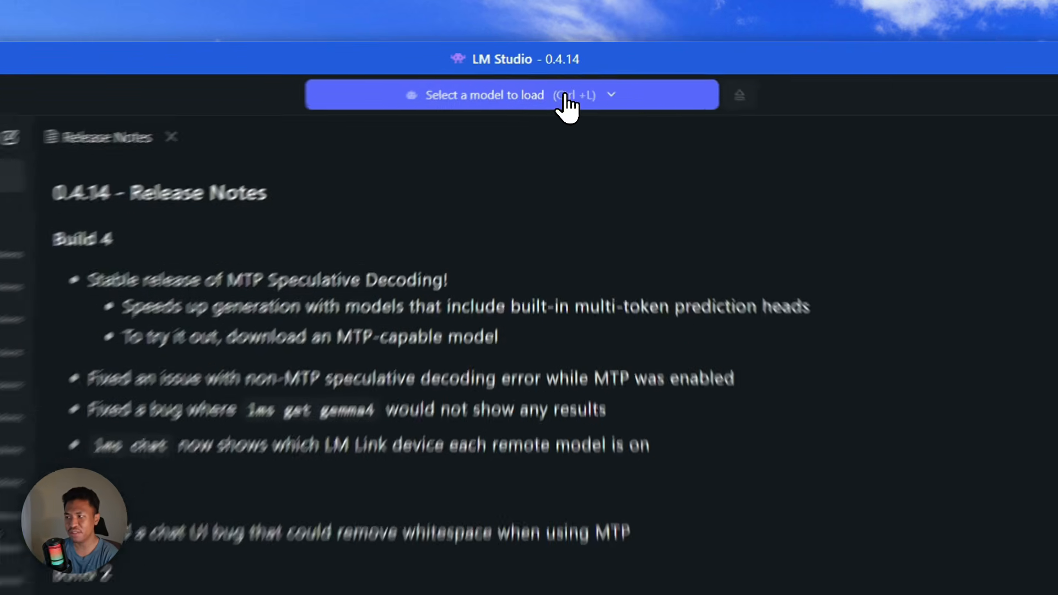
- Glance at the downloaded models list, then browse Discover staff picks like Nemotron 3 Nano Omni
left_click(565, 96)
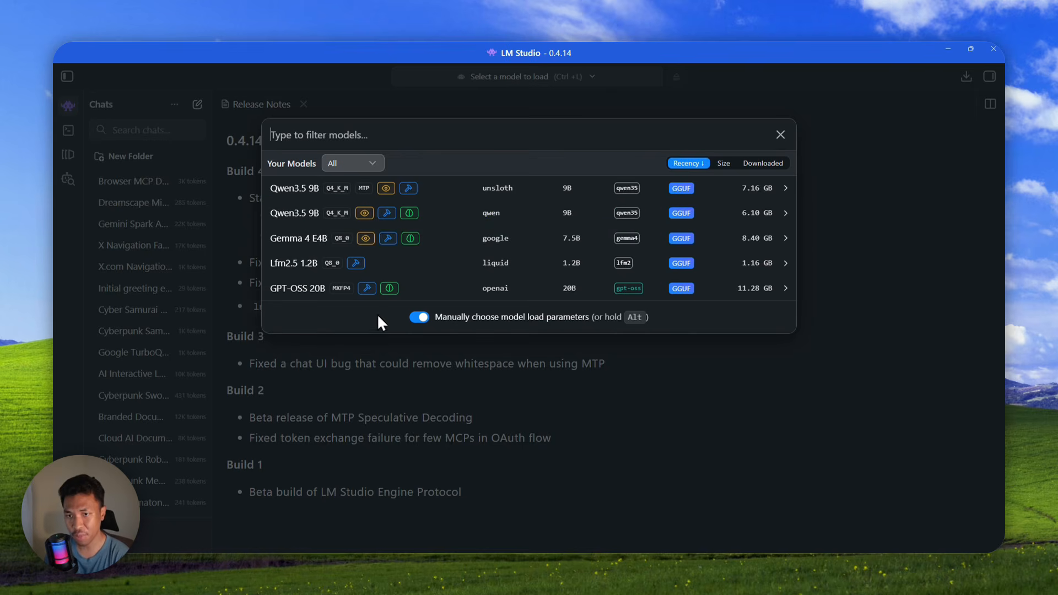
left_click(114, 202)
left_click(68, 180)
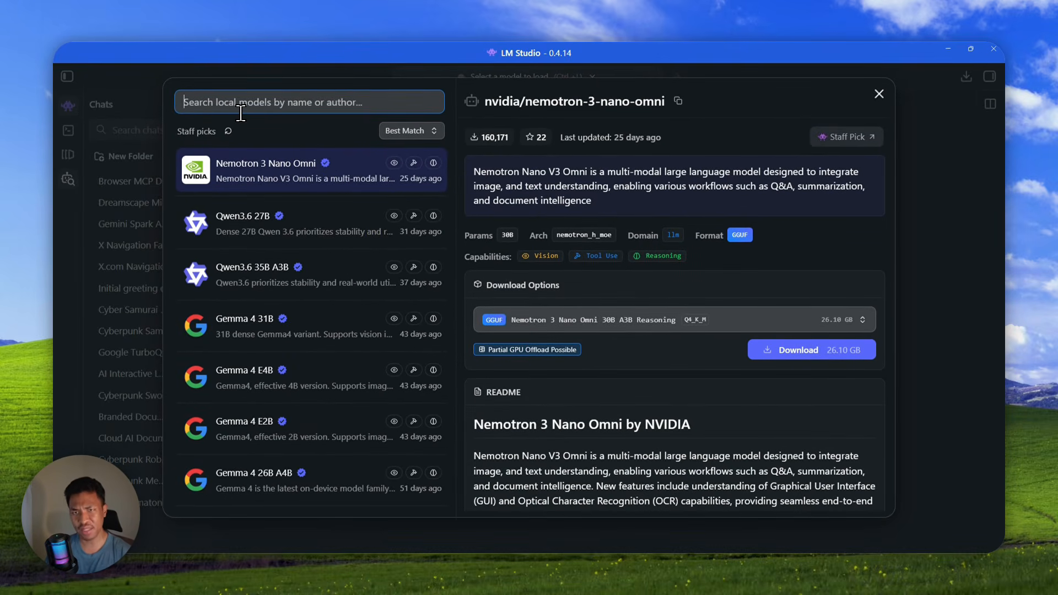
- Search models for 'mtp' and scroll the 500 results, including unsloth/Qwen3.6-27B-MTP-GGUF
type("mtp")
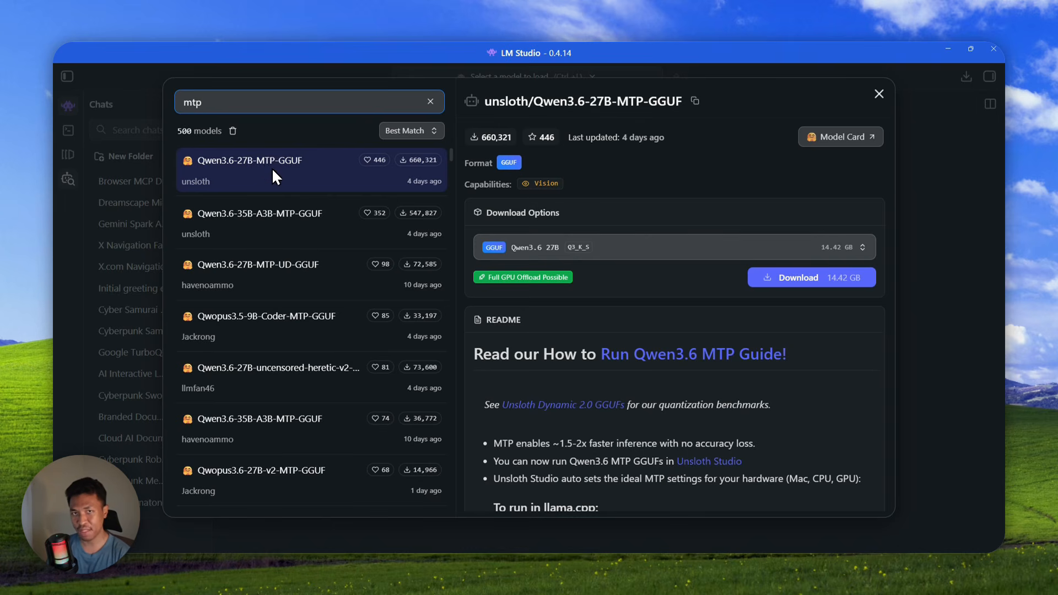
scroll(272, 167, "down", 3)
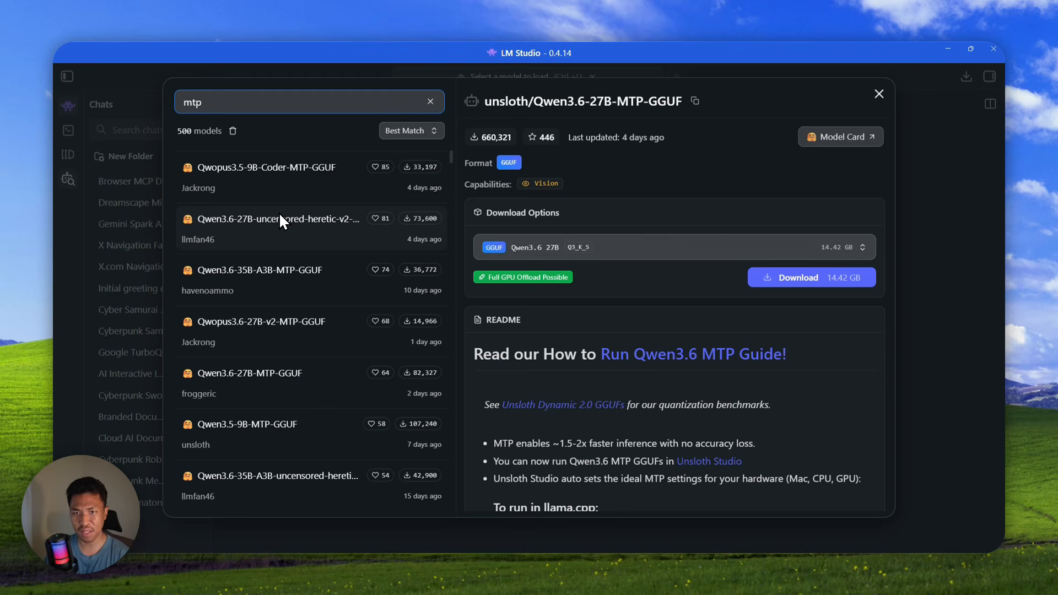
scroll(281, 221, "down", 10)
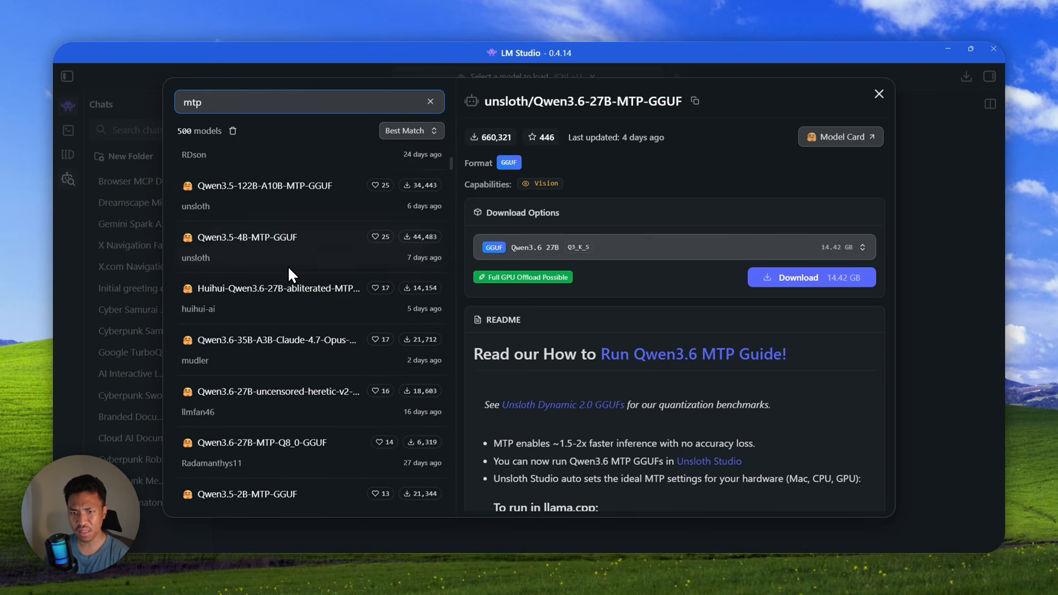
scroll(287, 269, "down", 10)
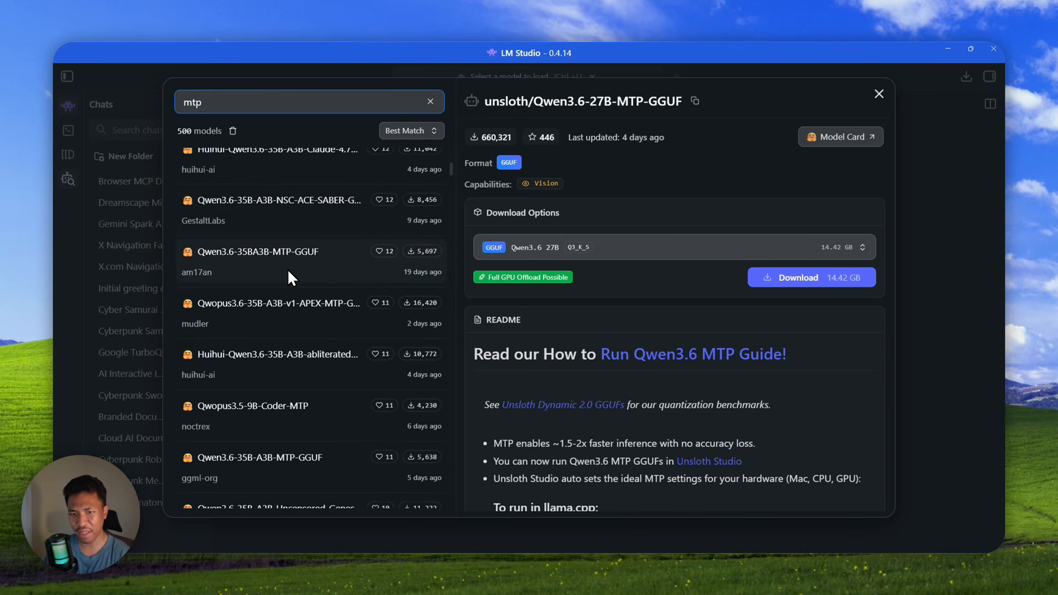
scroll(287, 248, "down", 10)
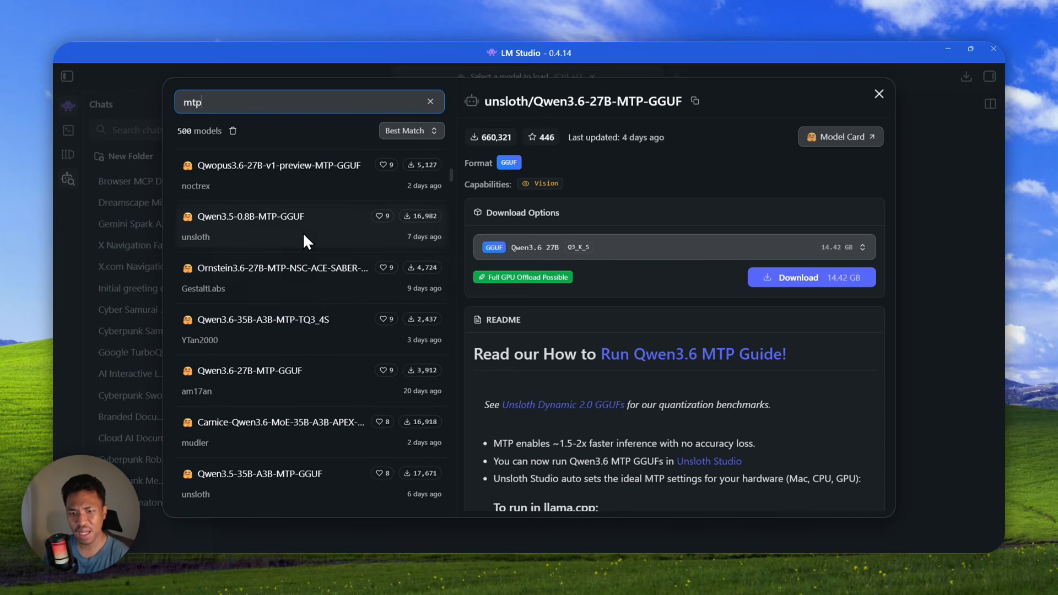
scroll(294, 248, "down", 1)
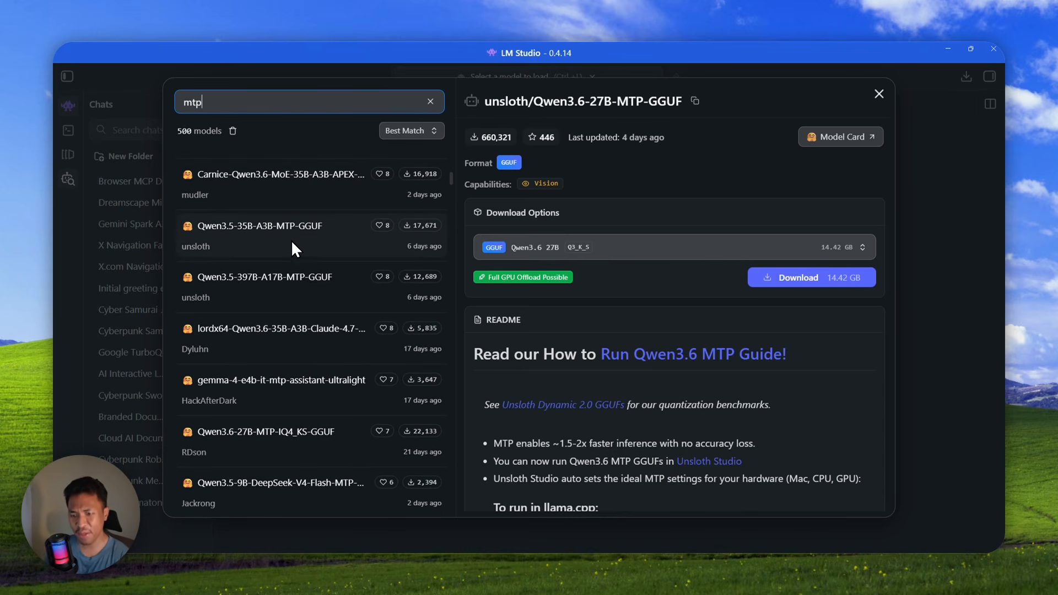
scroll(331, 188, "down", 2)
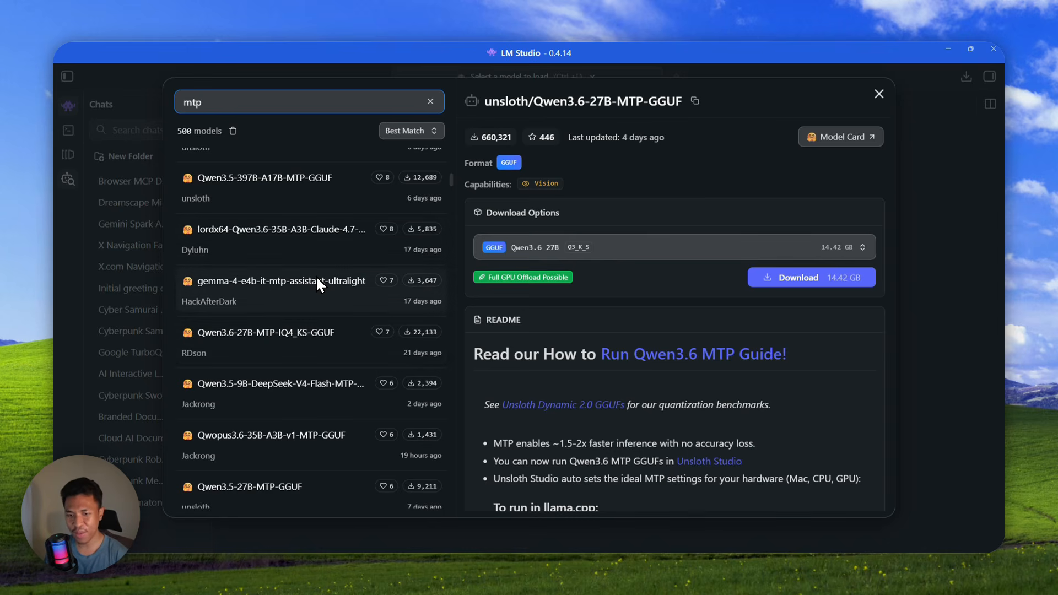
scroll(317, 279, "down", 5)
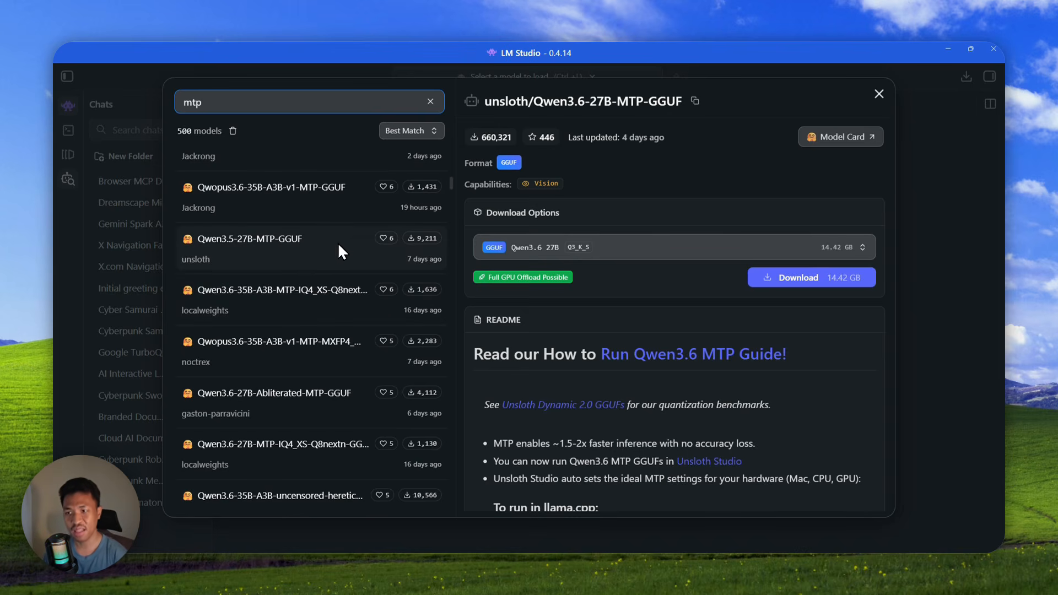
scroll(348, 242, "up", 10)
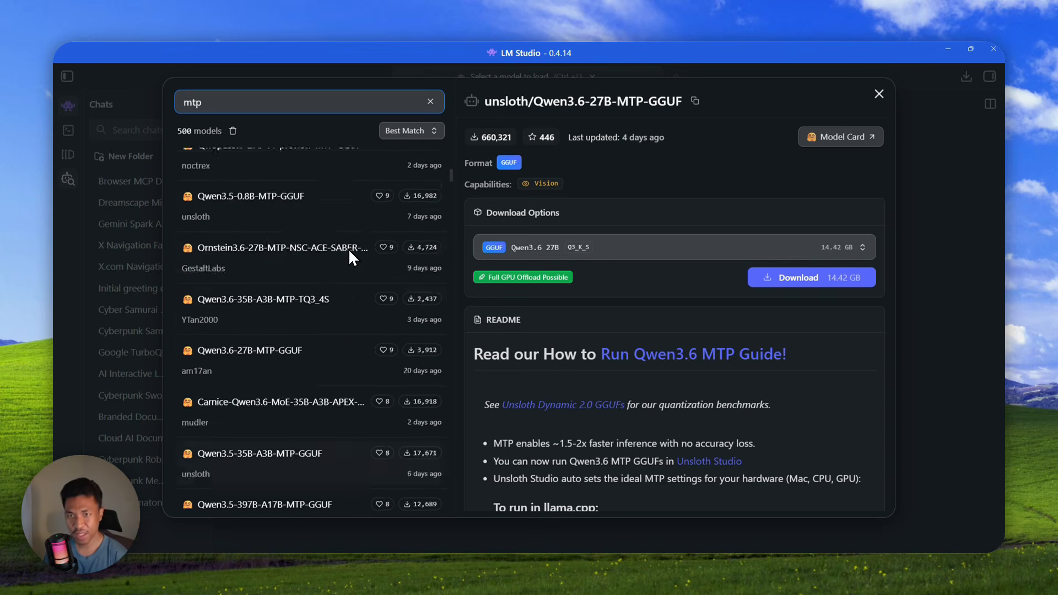
scroll(331, 230, "up", 5)
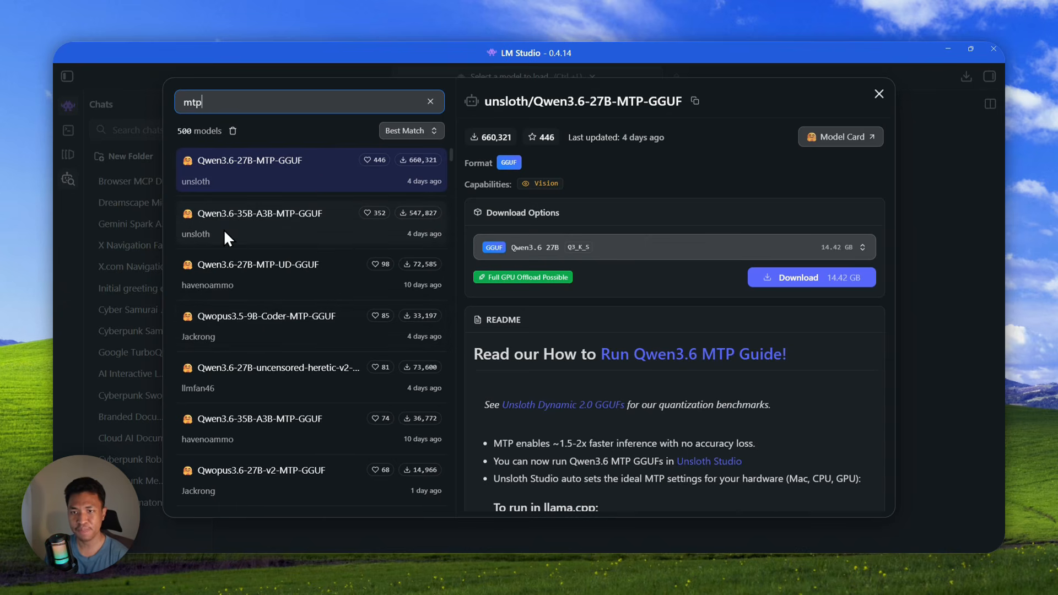
scroll(283, 220, "down", 3)
left_click(218, 102)
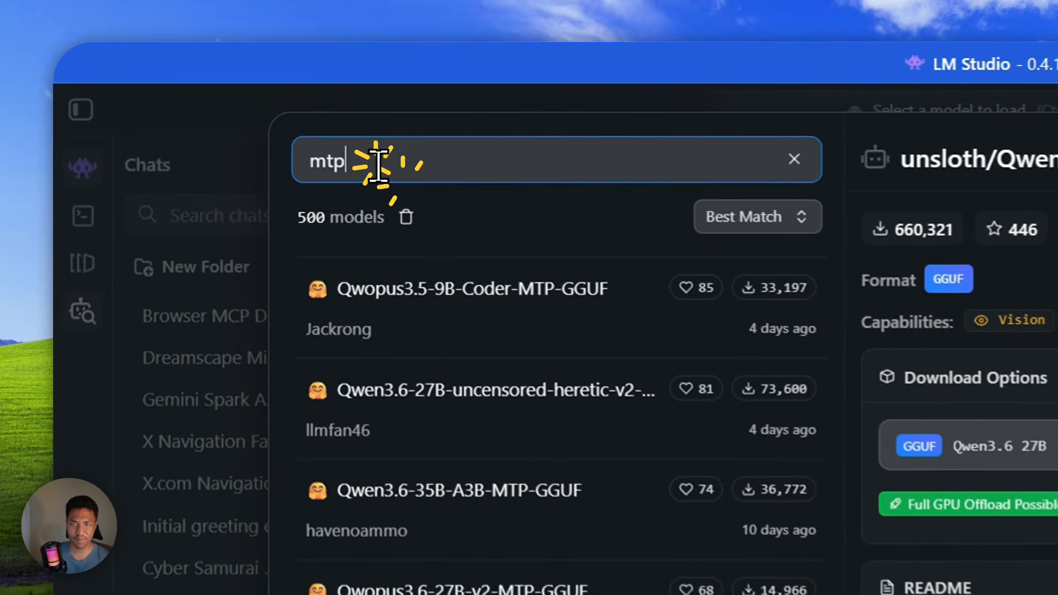
- Change the model search query to 'qwen 3.5 9b mtp'
key("ctrl+a")
type("qwen 3.5")
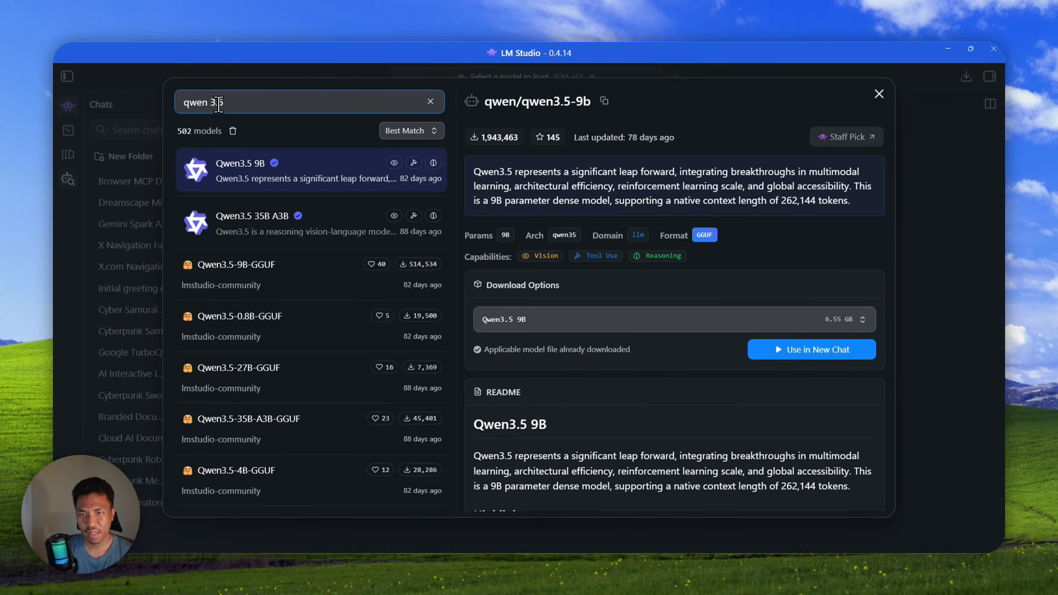
type(" mtp")
key("ctrl+Left")
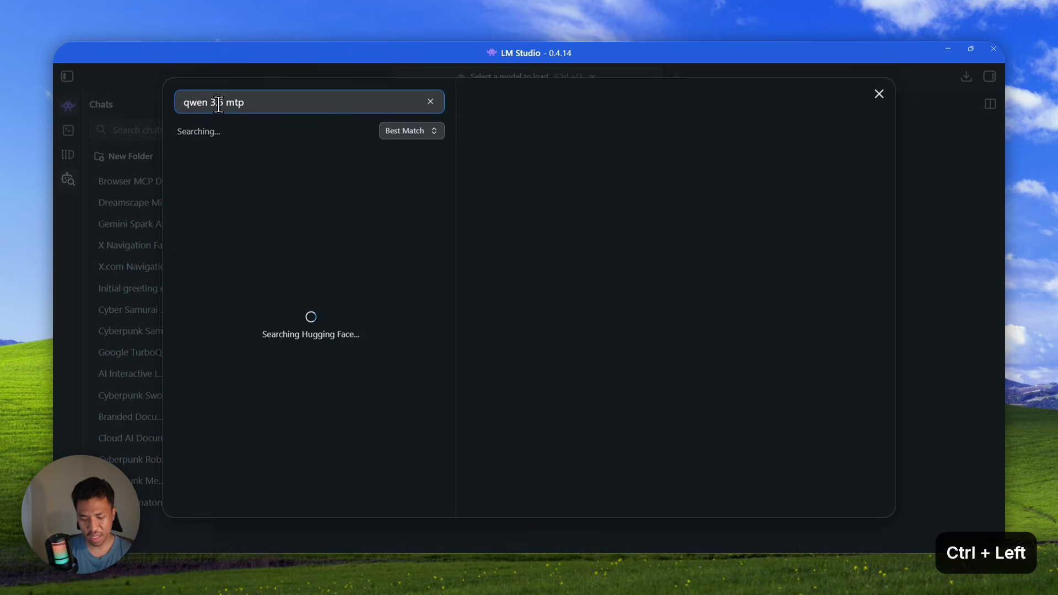
type("9b")
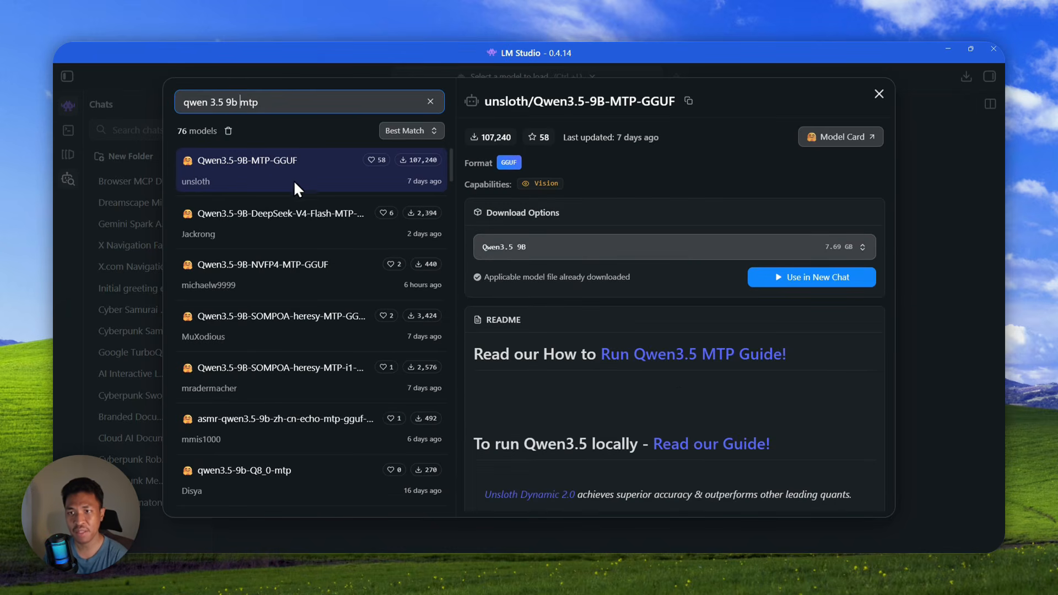
- Check unsloth Qwen3.5-9B-MTP-GGUF quantizations, seeing Q4_K_M already downloaded, then close search
left_click(609, 252)
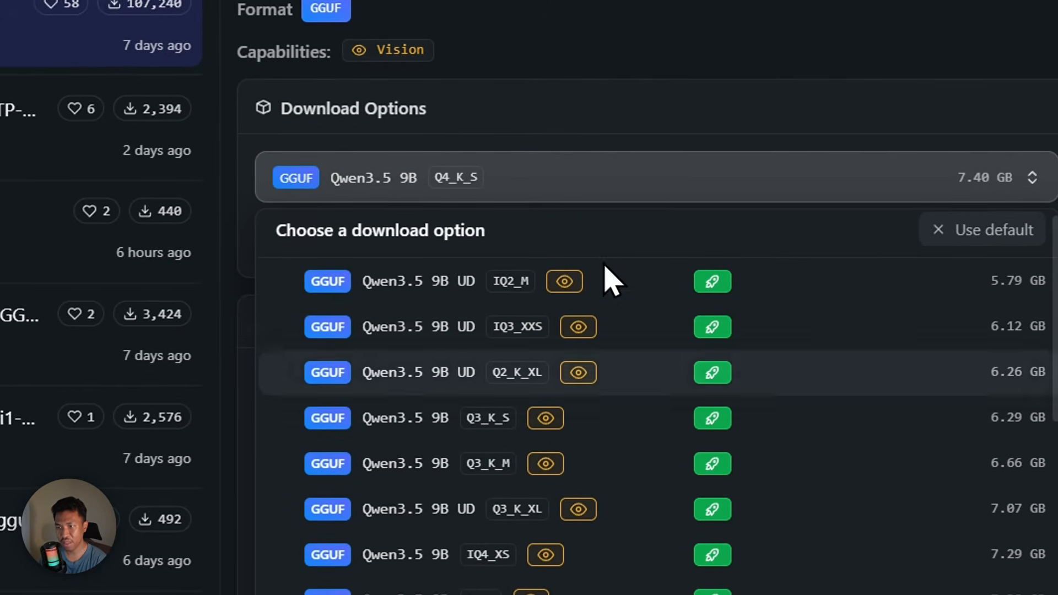
scroll(743, 415, "down", 3)
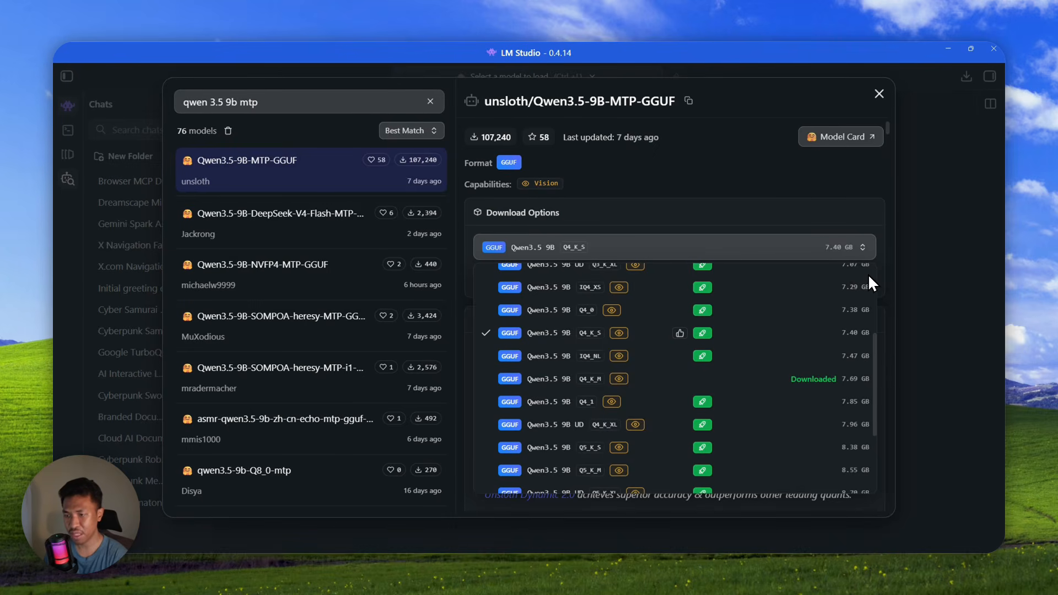
scroll(594, 301, "down", 3)
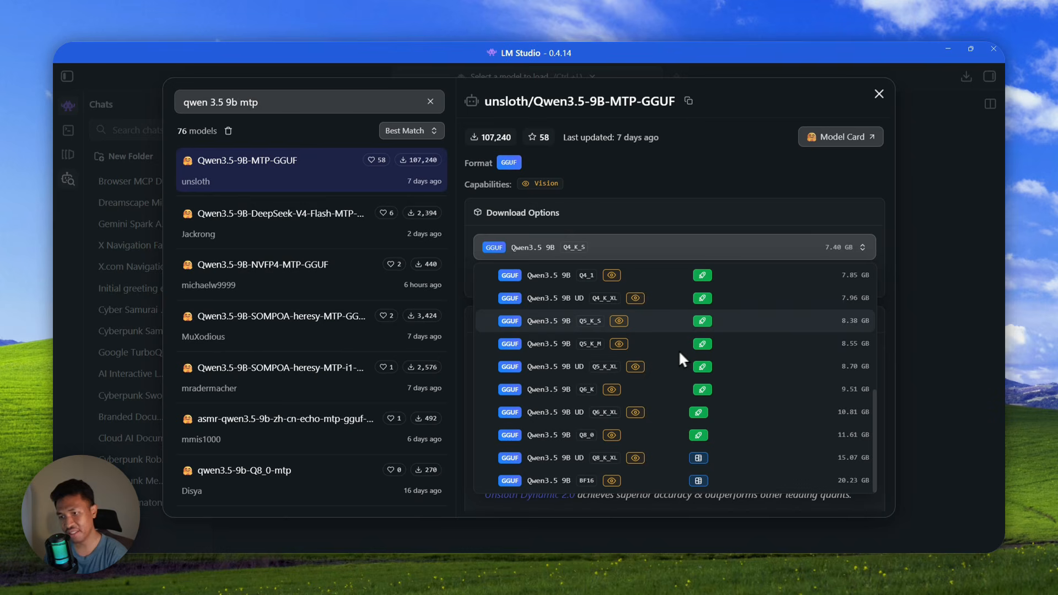
scroll(711, 342, "up", 5)
scroll(688, 351, "down", 4)
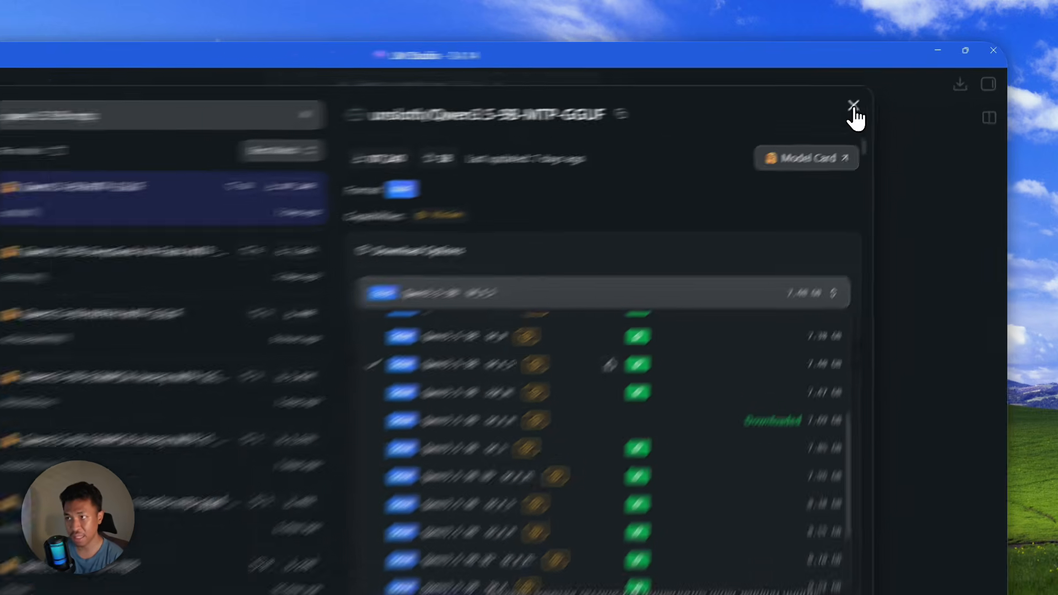
left_click(879, 94)
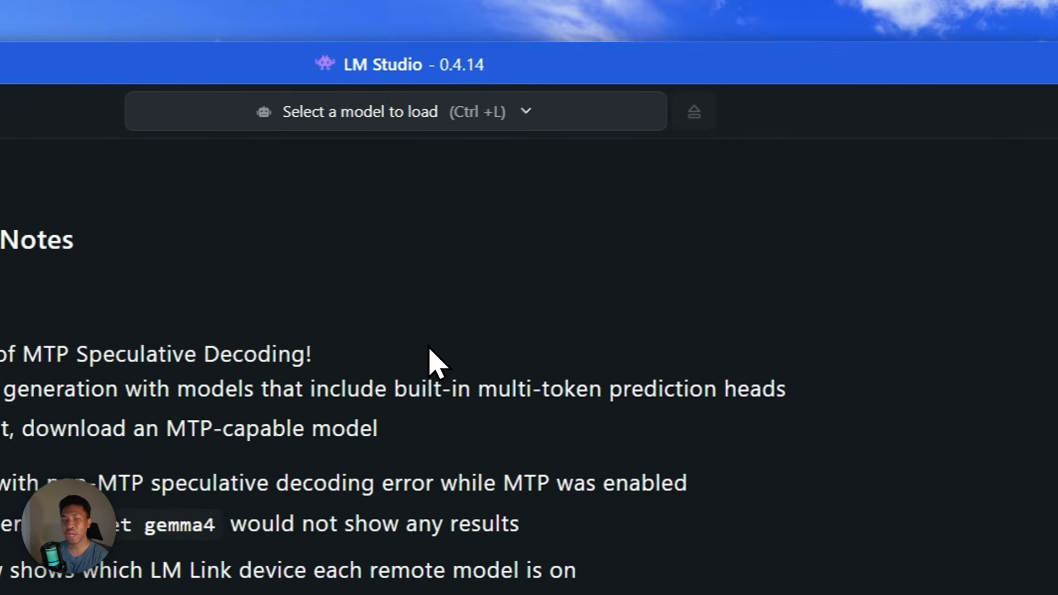
- Show the model loader list with five downloaded models, including Qwen3.5 9B MTP (7.16 GB)
left_click(398, 115)
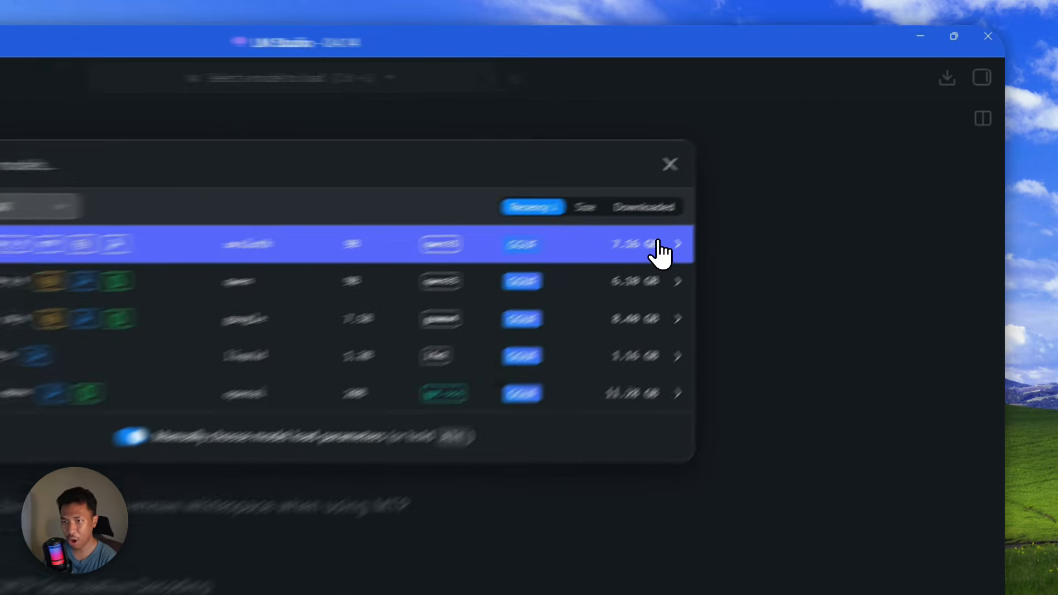
- Pick Qwen3.5 9B MTP and reveal MTP Speculative Decoding: on, max 2, min 0 draft tokens
left_click(769, 189)
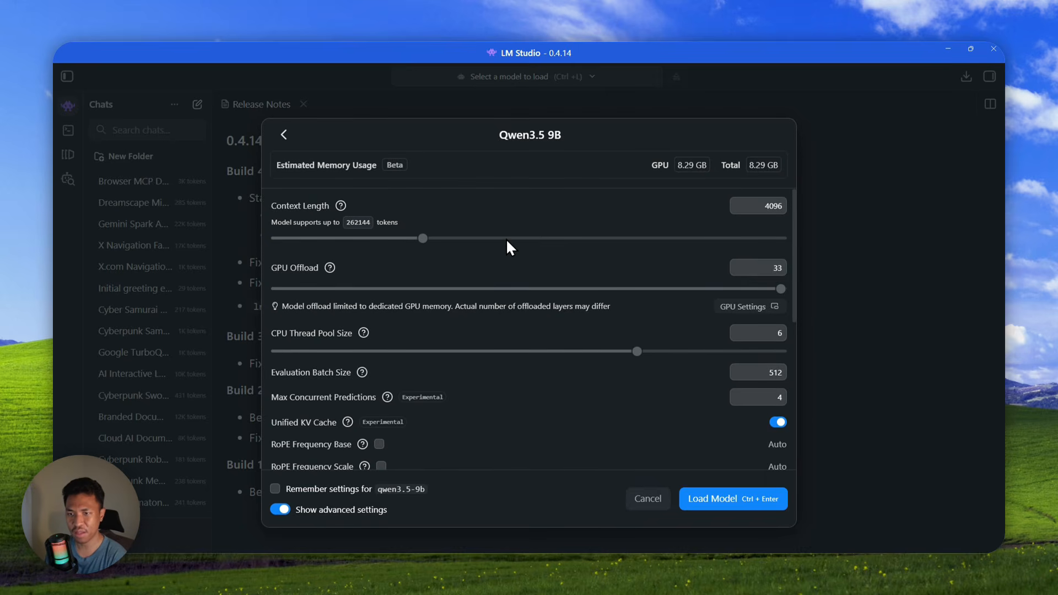
scroll(506, 238, "down", 3)
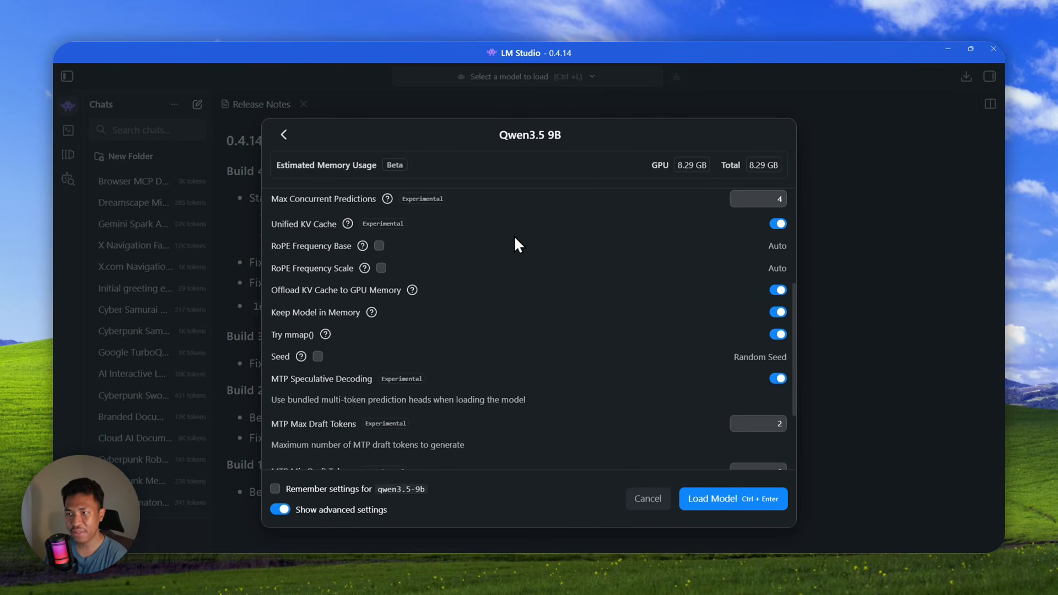
scroll(502, 237, "down", 2)
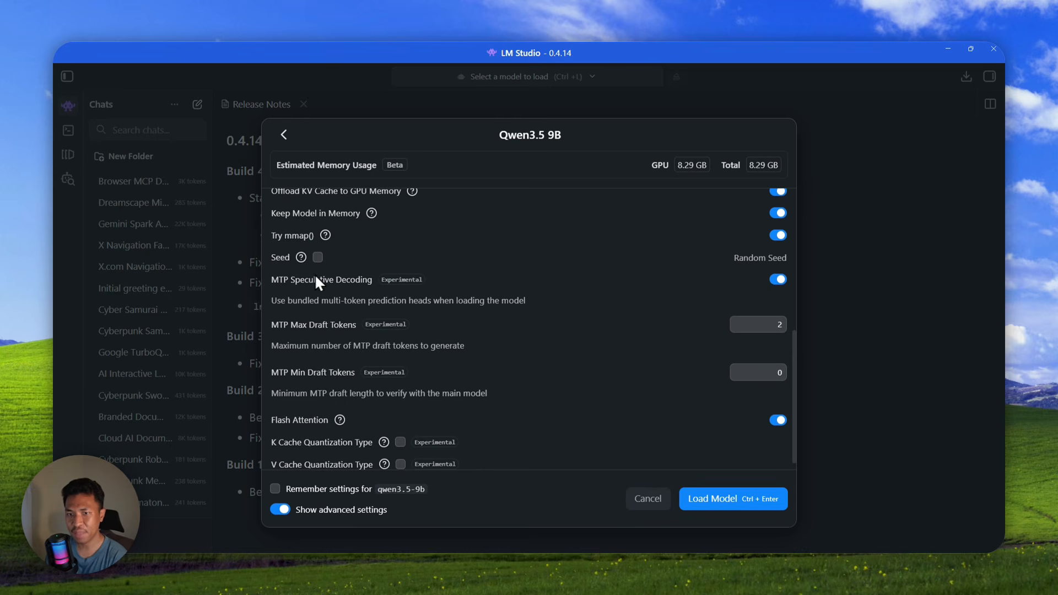
left_click(272, 280)
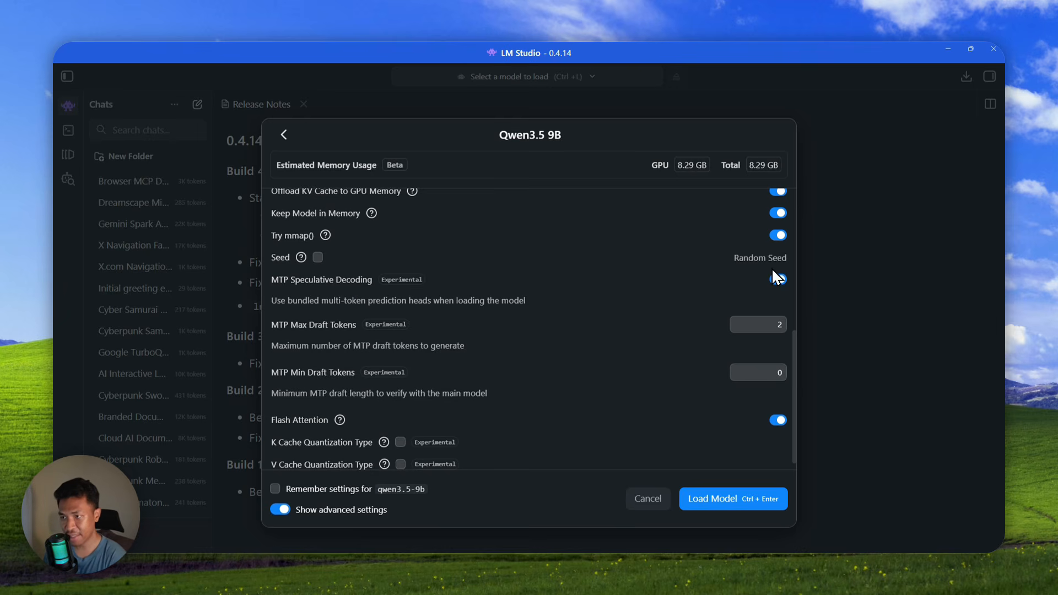
scroll(311, 310, "down", 1)
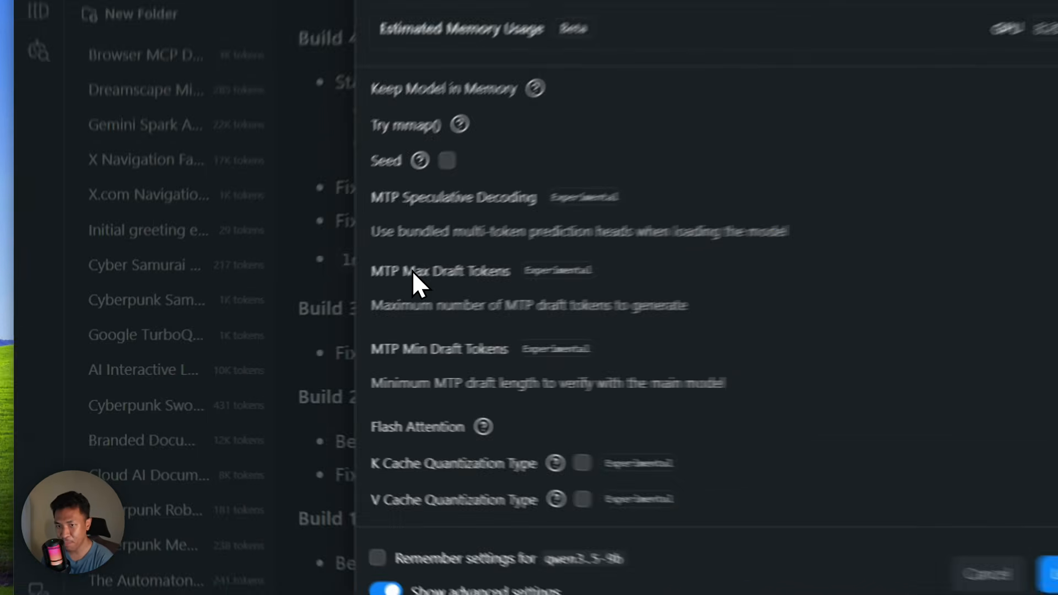
left_click(299, 314)
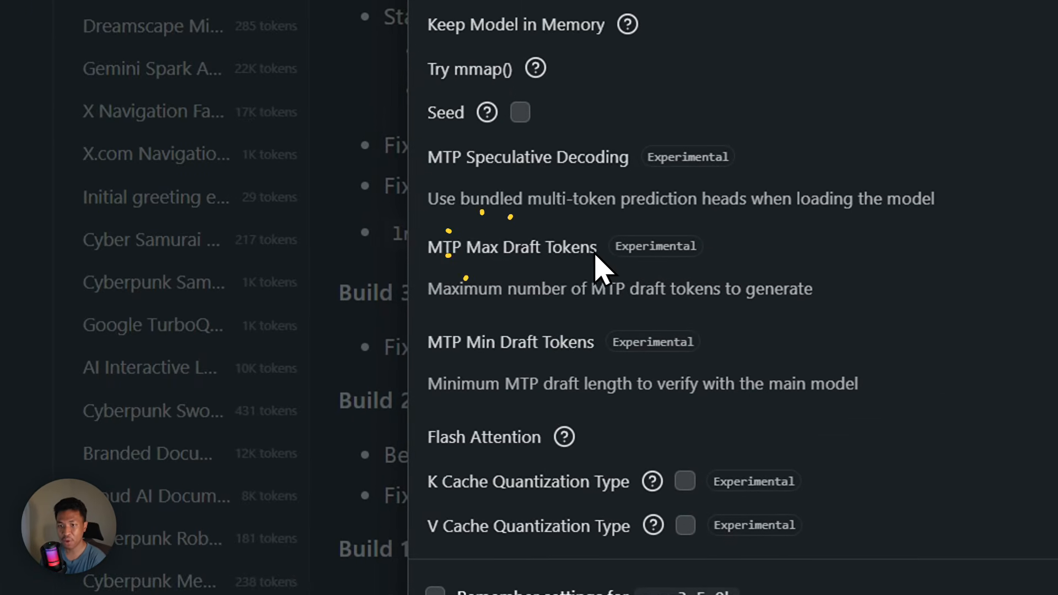
left_click(441, 345)
left_click(604, 346)
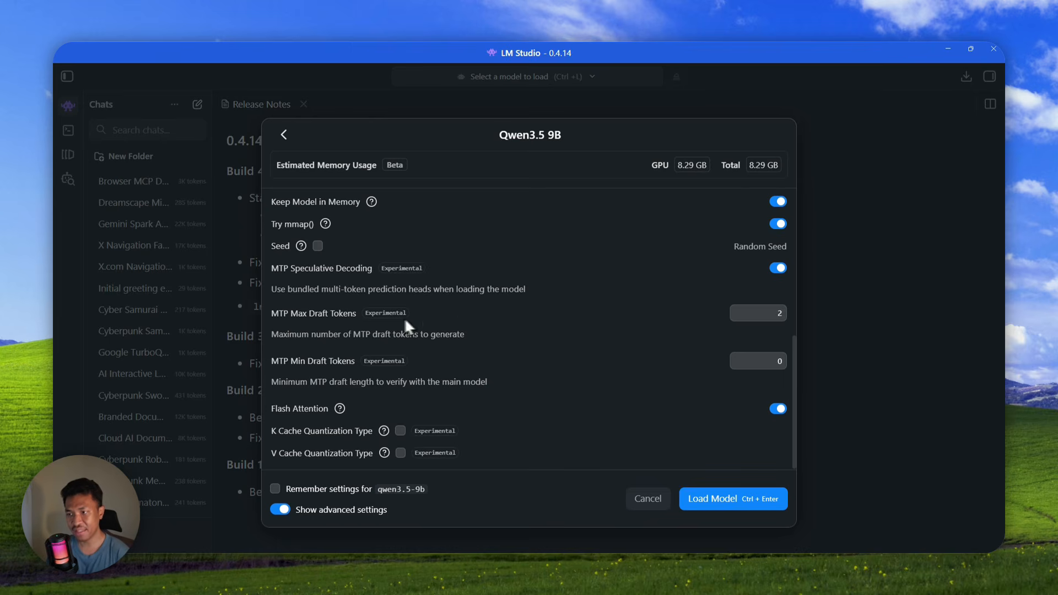
left_click(765, 313)
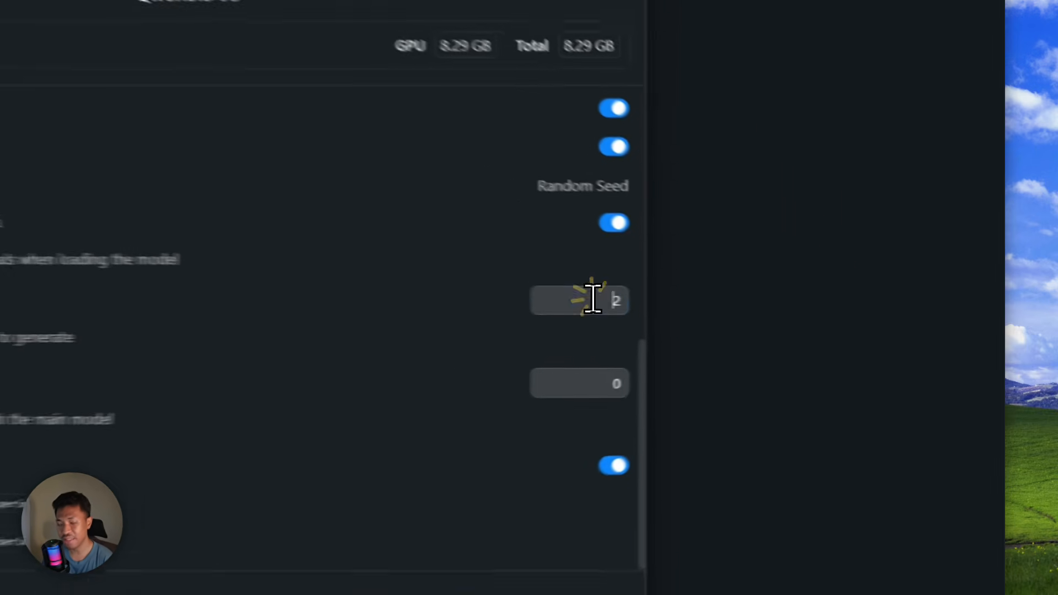
left_click_drag(594, 299, 636, 299)
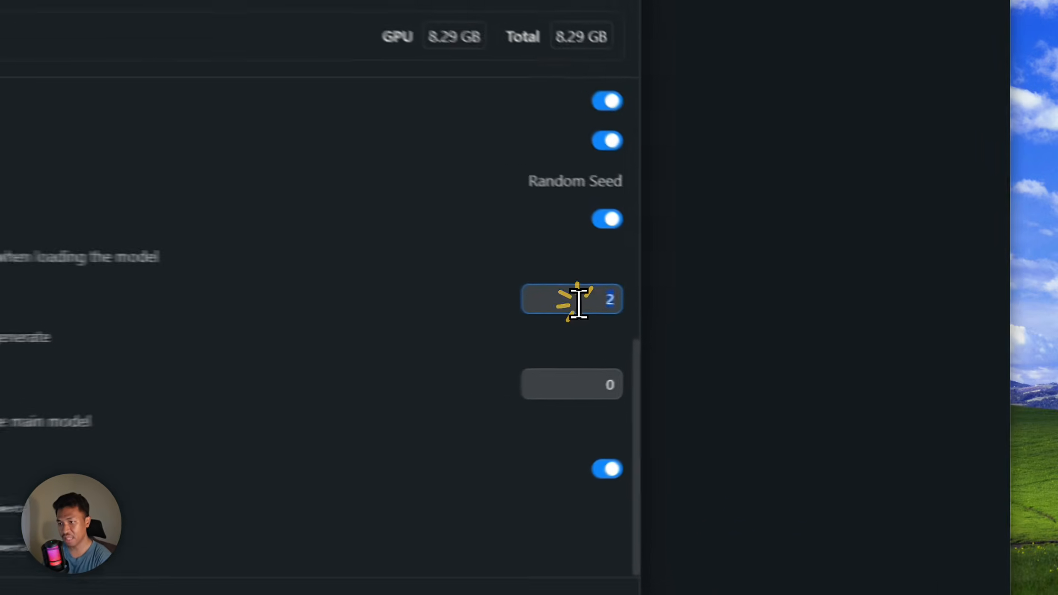
left_click(763, 316)
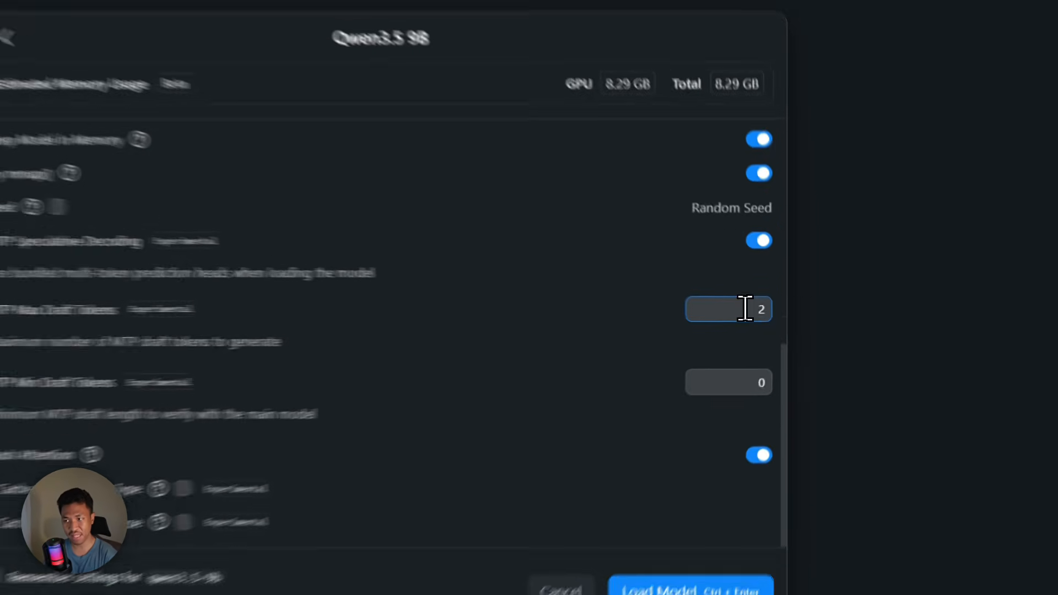
double_click(772, 313)
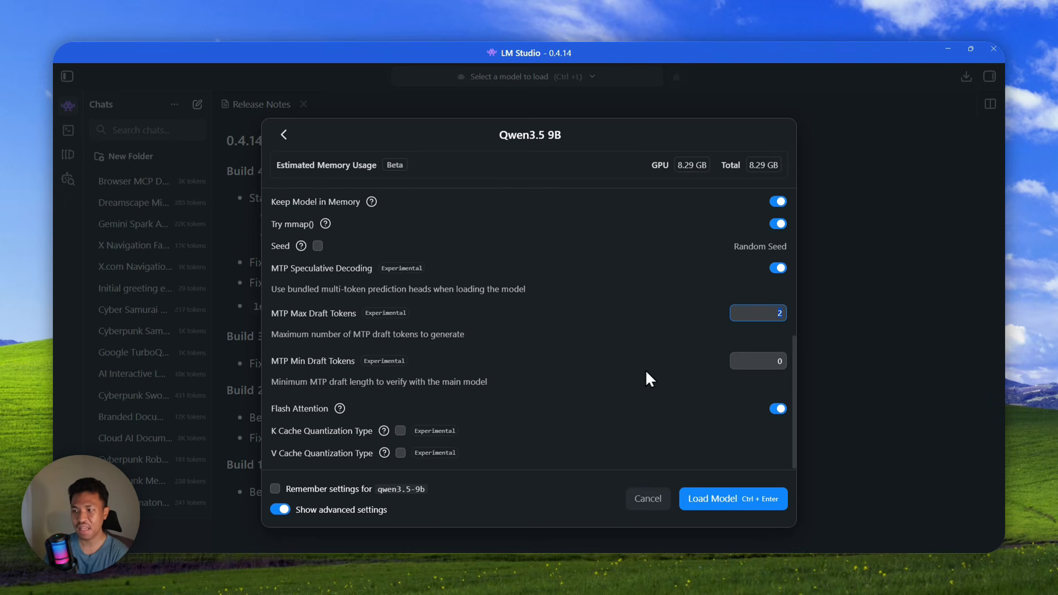
left_click_drag(768, 362, 792, 359)
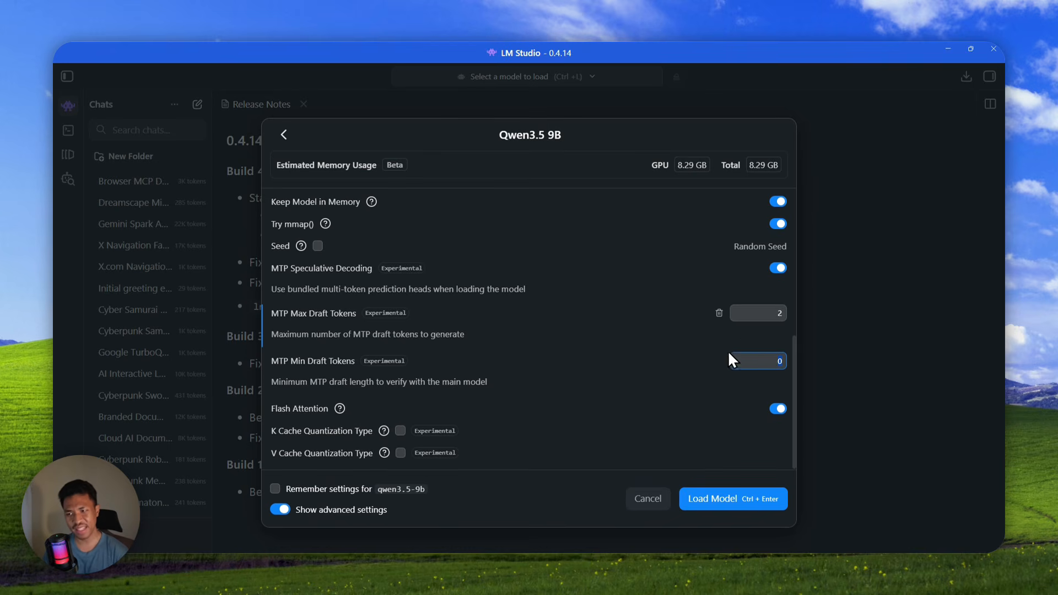
left_click(720, 313)
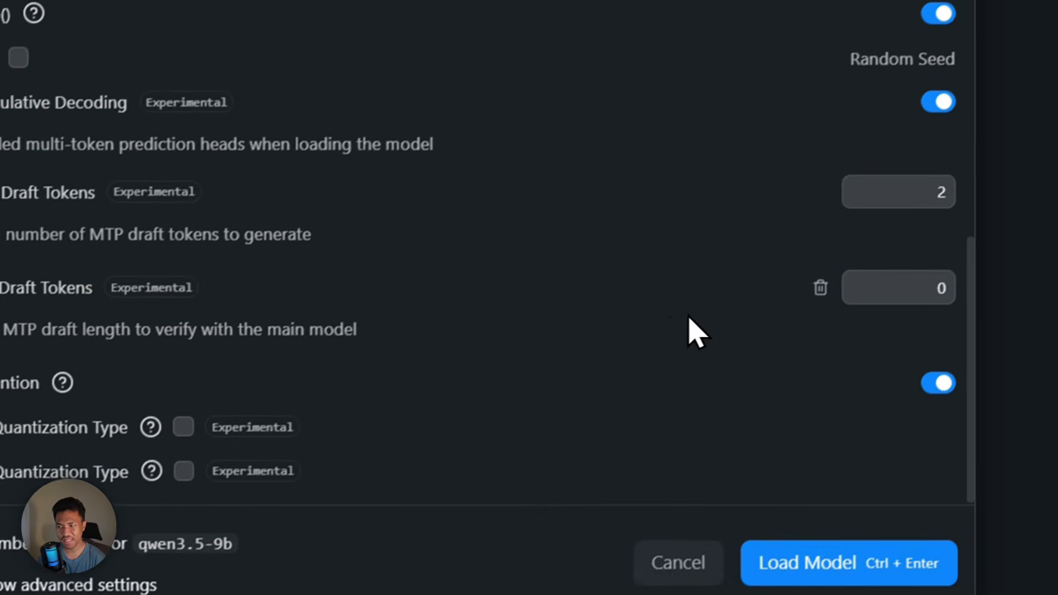
left_click(720, 361)
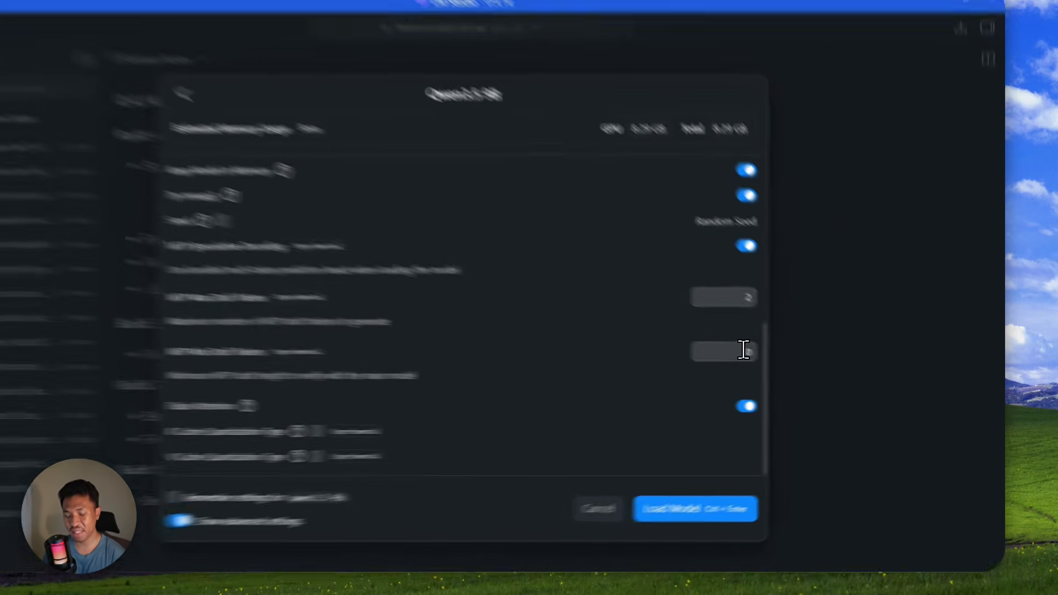
double_click(778, 360)
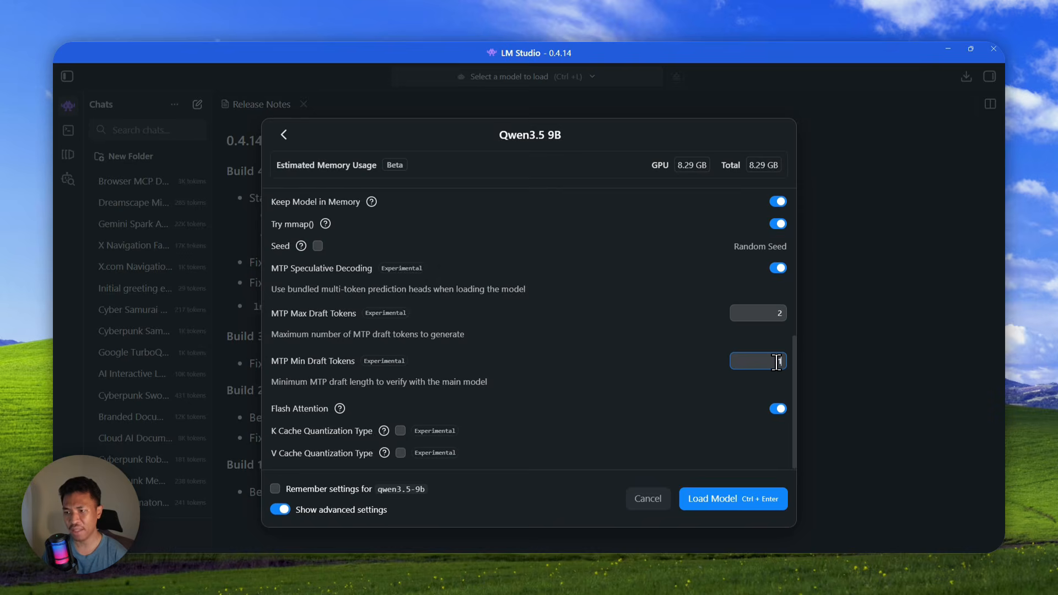
- Empty the MTP Min Draft Tokens field, leaving MTP Max Draft Tokens at 2
left_click(777, 362)
type("2")
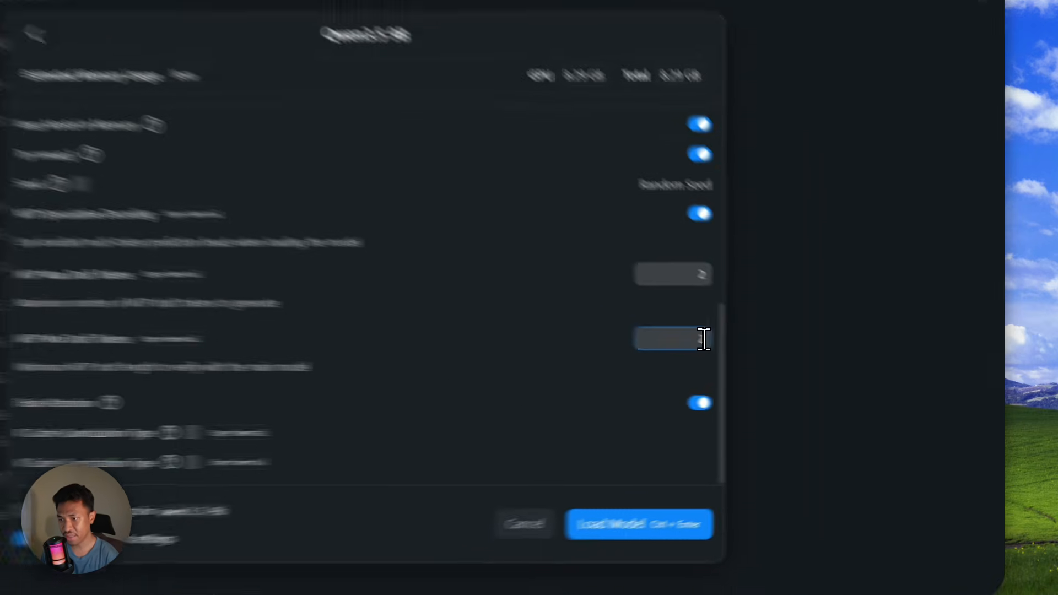
double_click(780, 361)
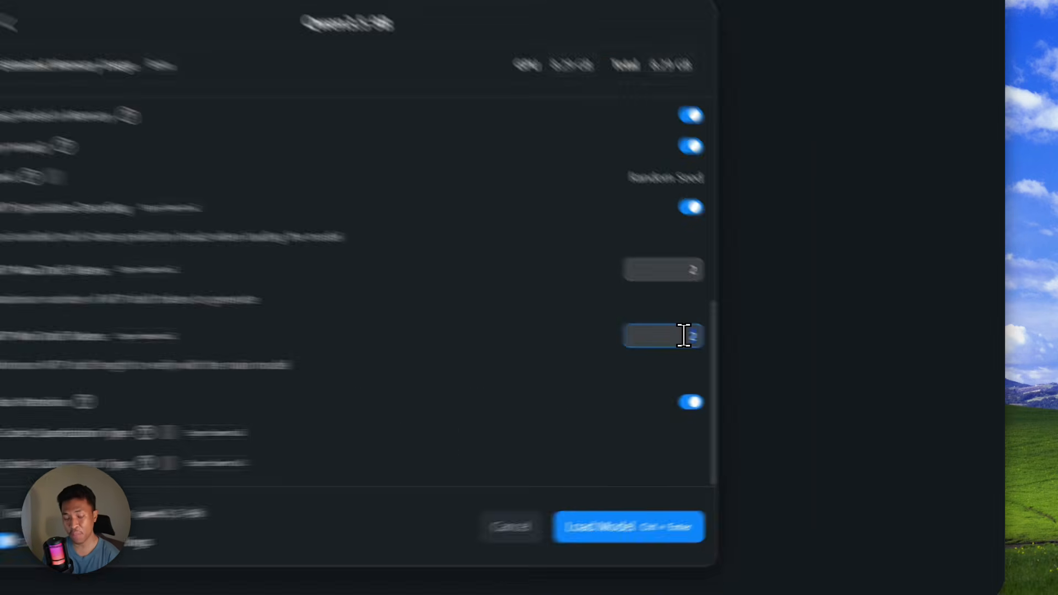
left_click(774, 361)
left_click_drag(562, 301, 577, 301)
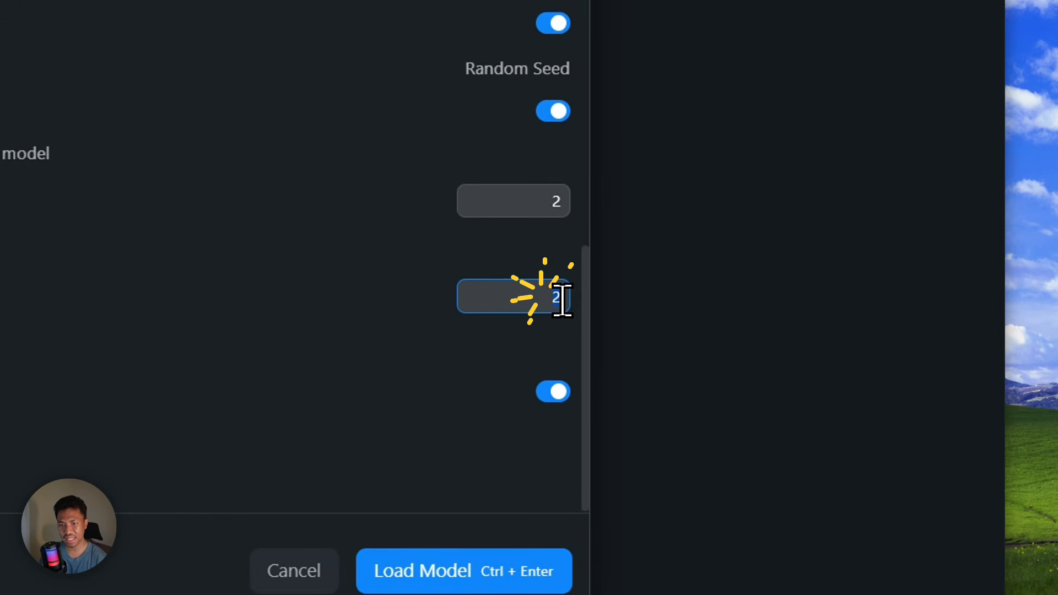
key("BackSpace")
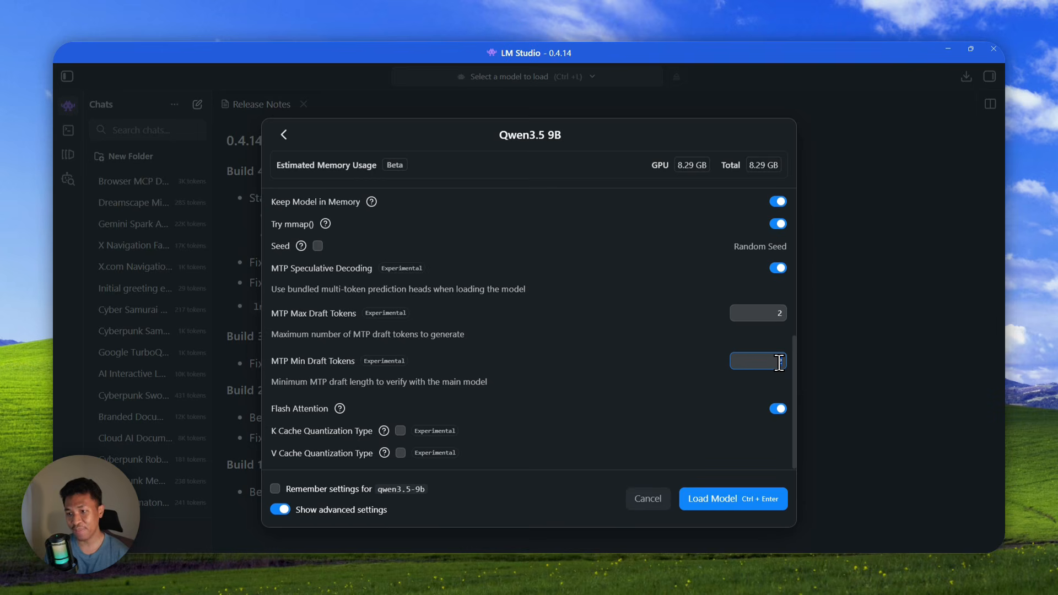
key("BackSpace")
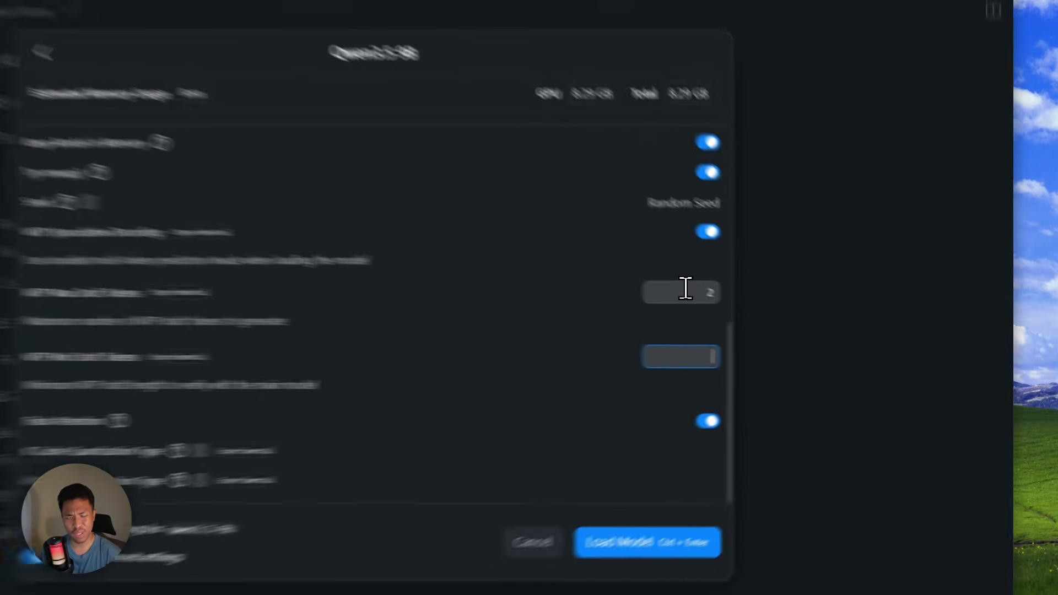
- Reset MTP Max Draft Tokens to its default 2 and MTP Min Draft Tokens to 0
double_click(762, 312)
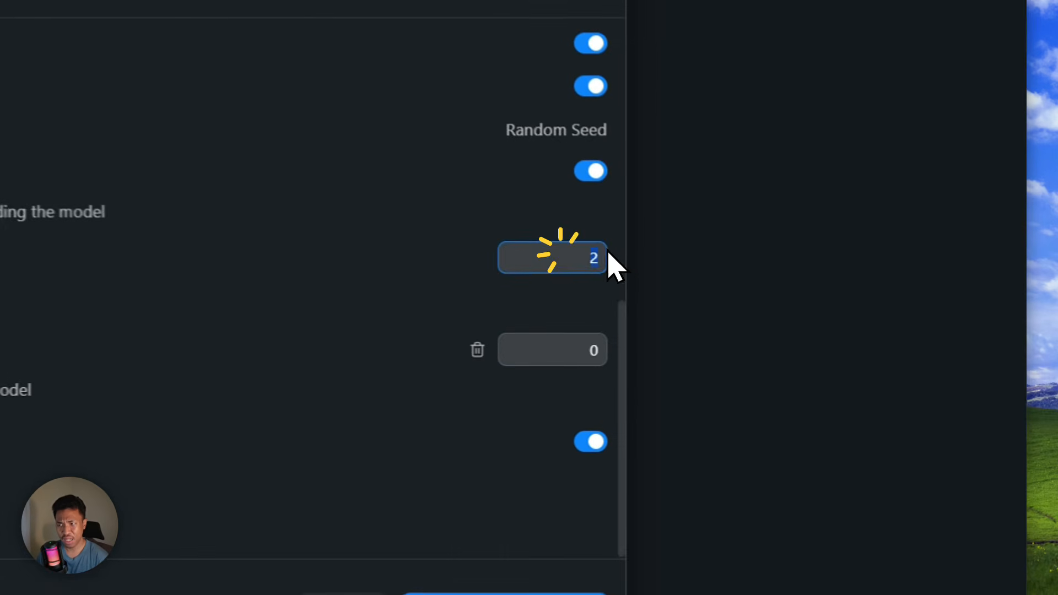
left_click(460, 349)
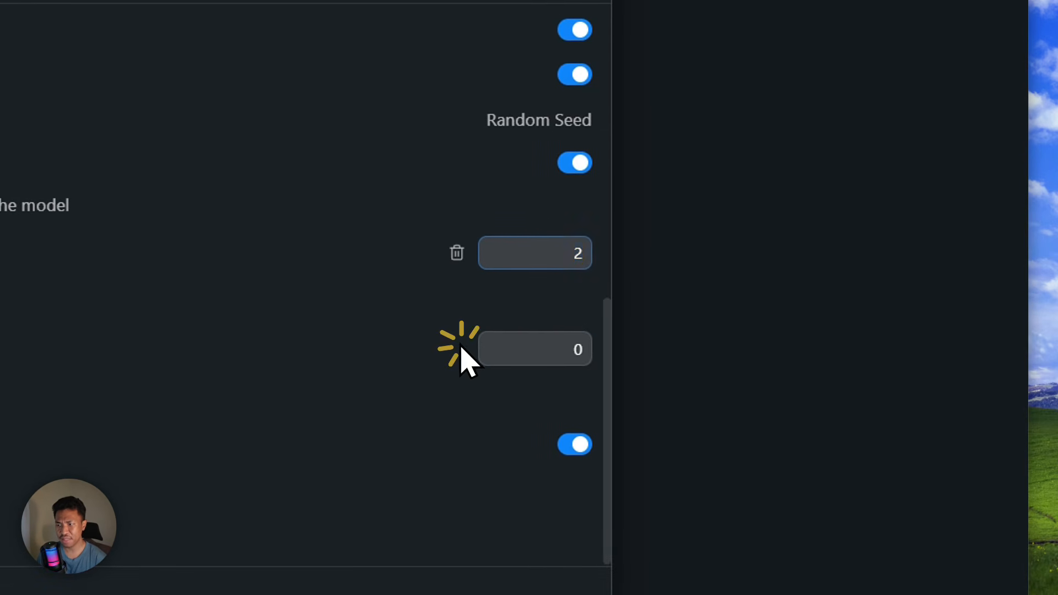
left_click(585, 347)
double_click(570, 347)
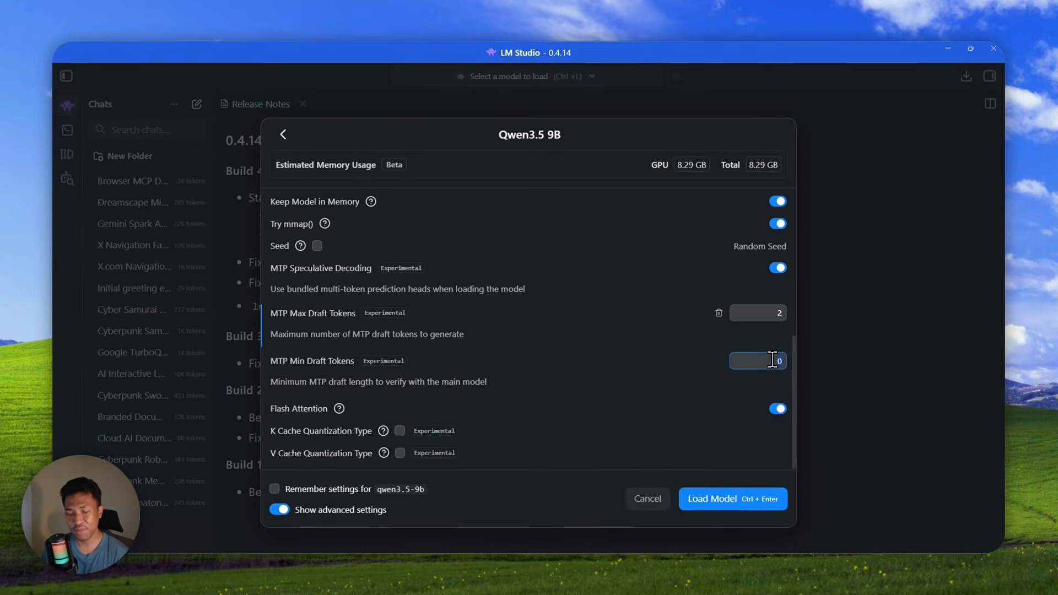
left_click(719, 313)
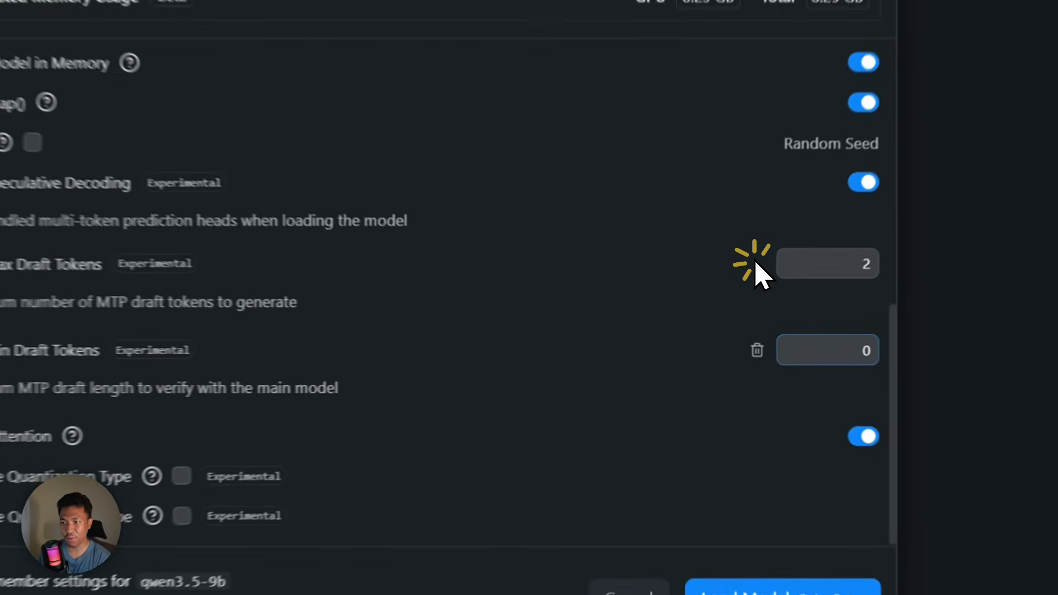
left_click(757, 351)
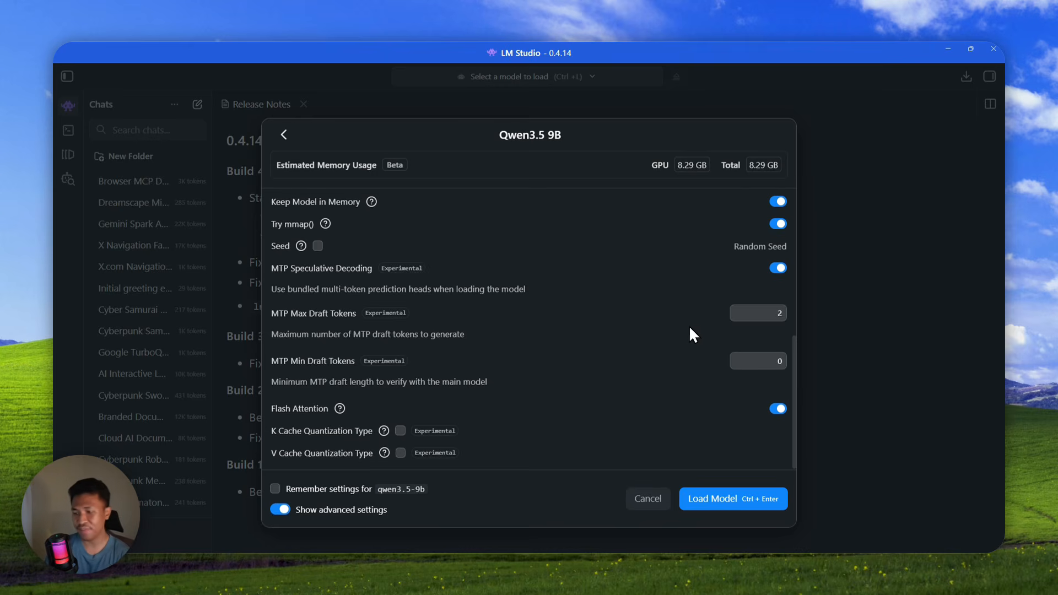
scroll(687, 341, "up", 5)
scroll(690, 355, "down", 5)
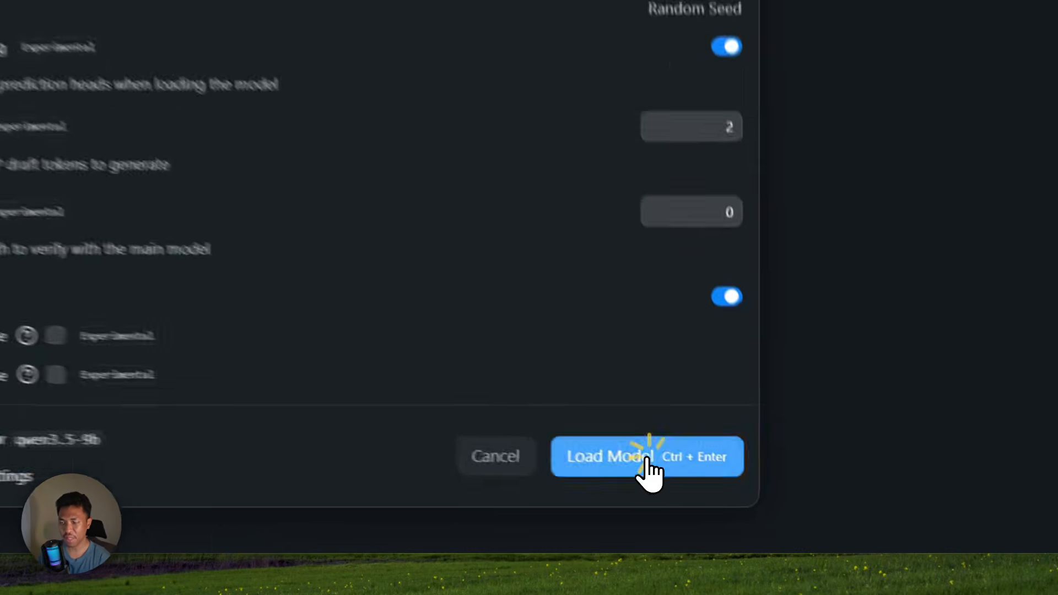
- Load qwen3.5-9b-mtp with these settings and start a new empty chat
left_click(735, 510)
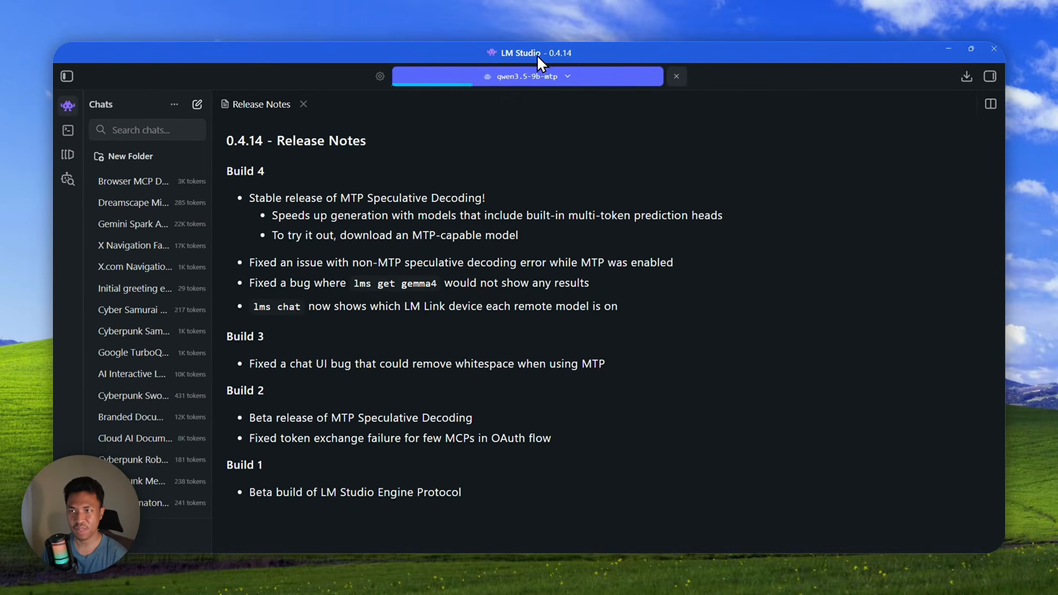
left_click(197, 105)
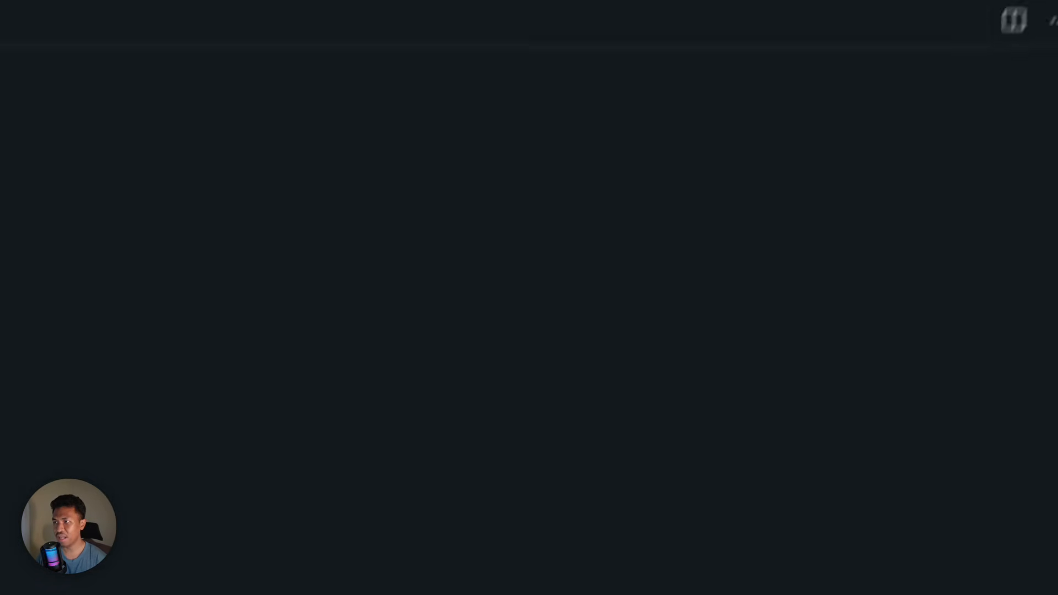
- Turn off the browsermcp integration for this chat and begin typing the superhero story prompt
left_click(985, 91)
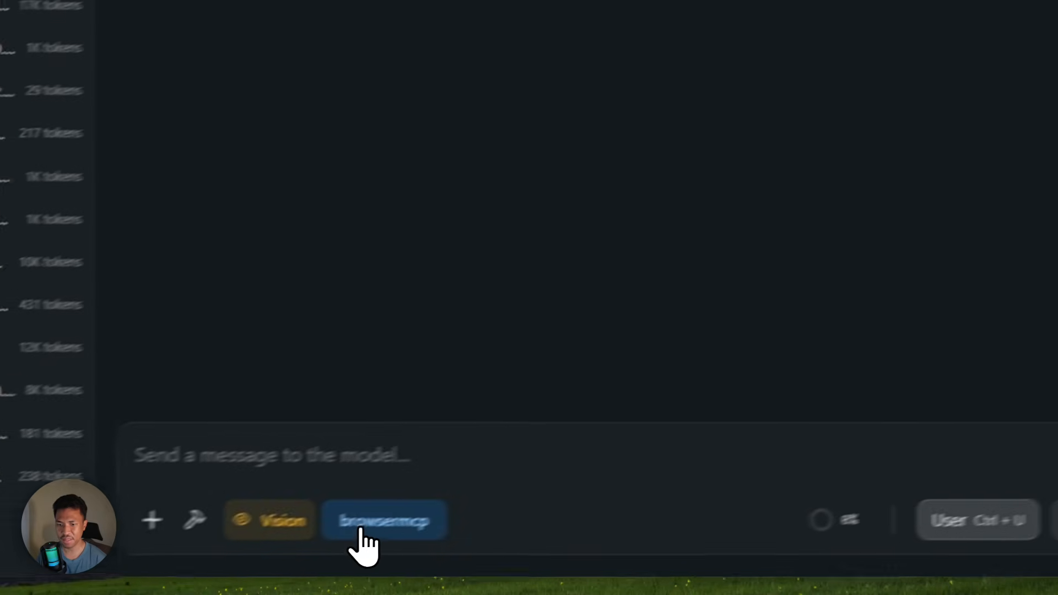
left_click(362, 525)
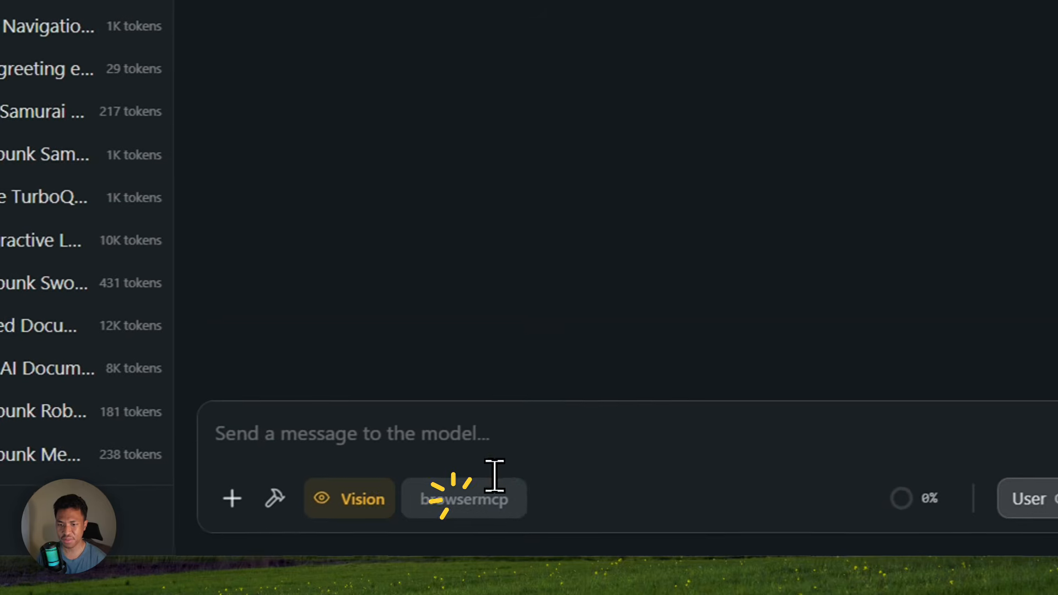
left_click(252, 454)
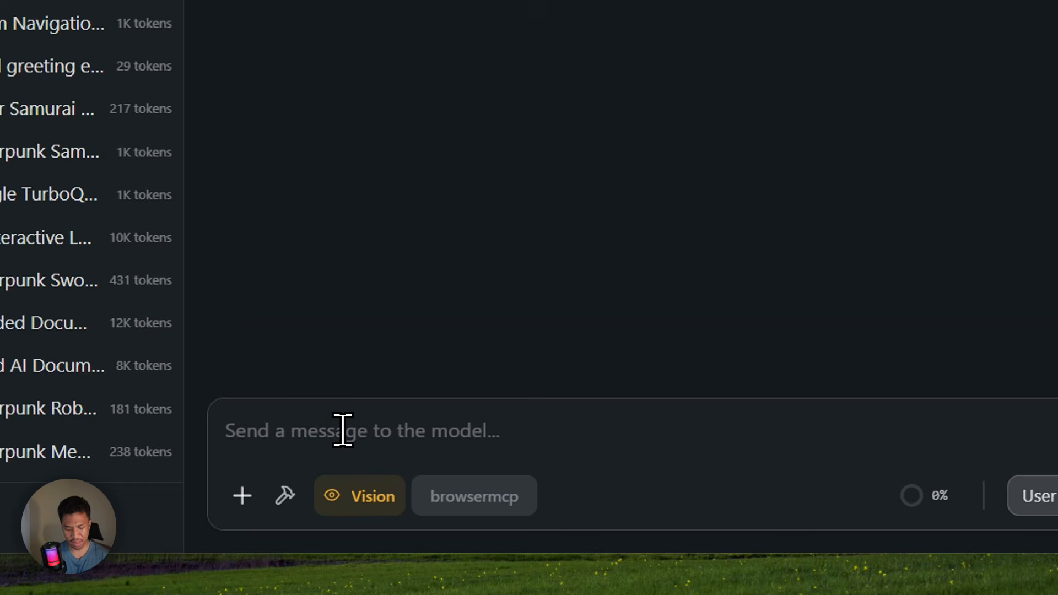
type("tell me a story about a")
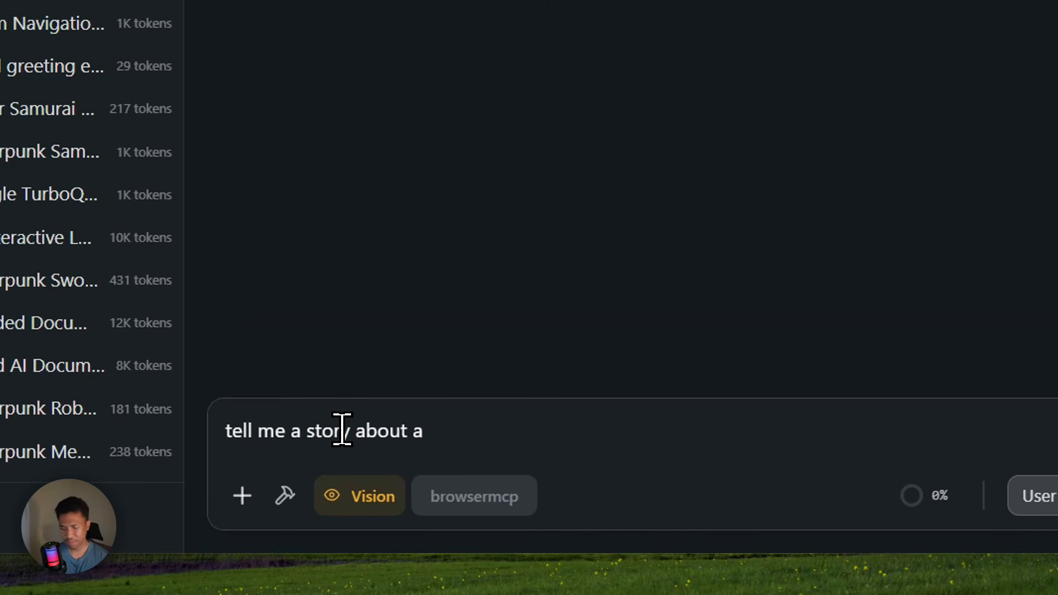
type("o")
key("BackSpace")
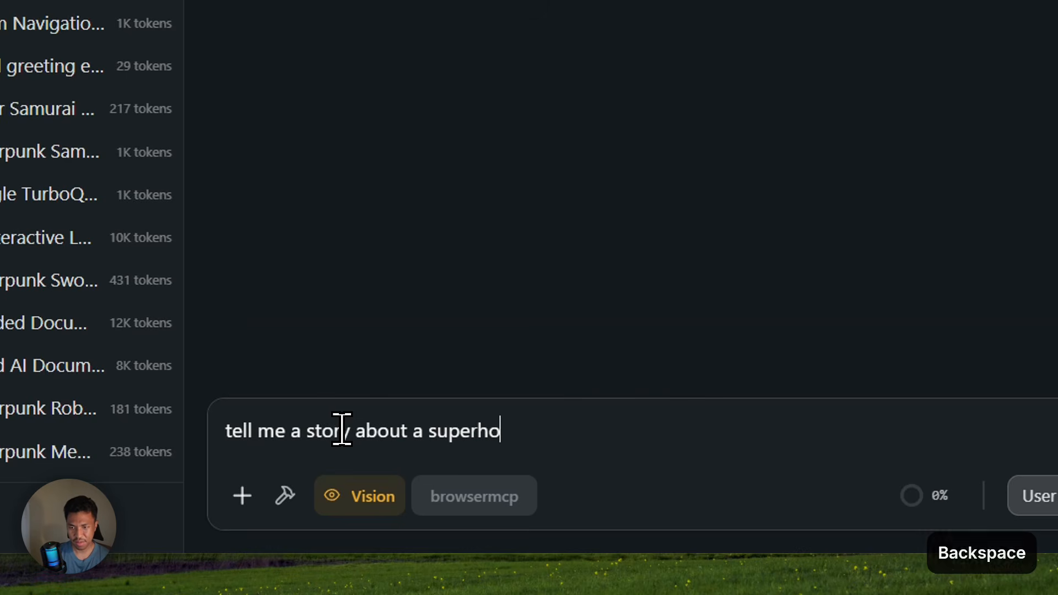
type("ero who is always late but he can")
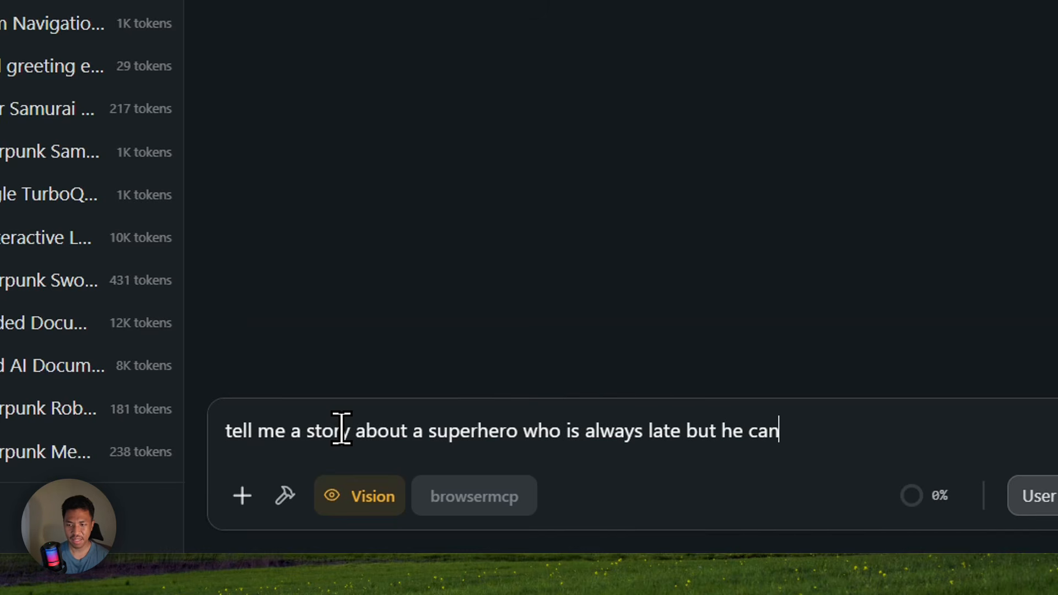
- Finish the prompt about a late superhero who predicts the future, then open Task Manager
type("r")
key("BackSpace")
type("t th")
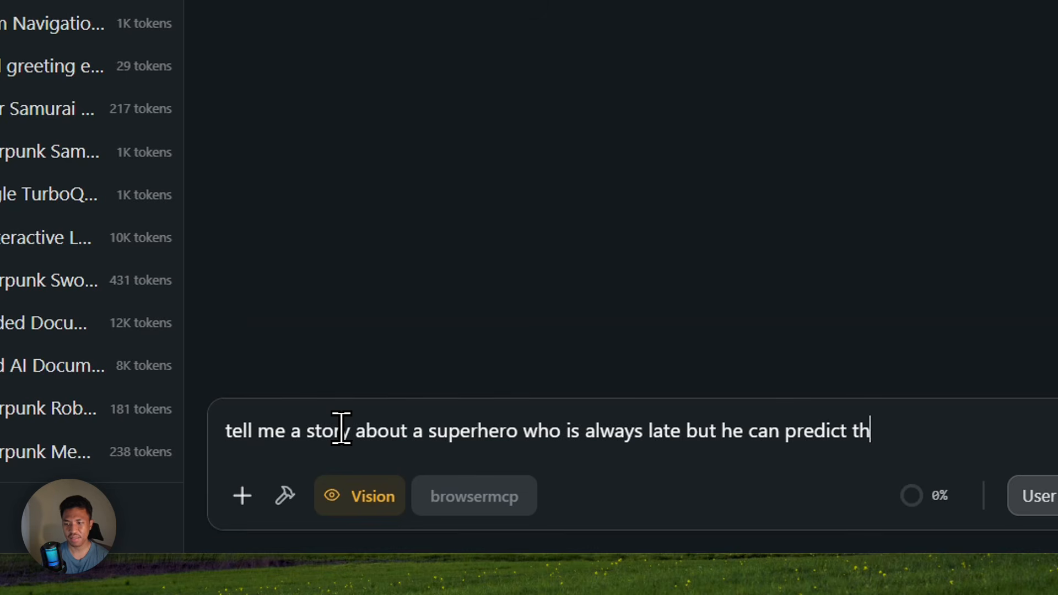
type("e future>I")
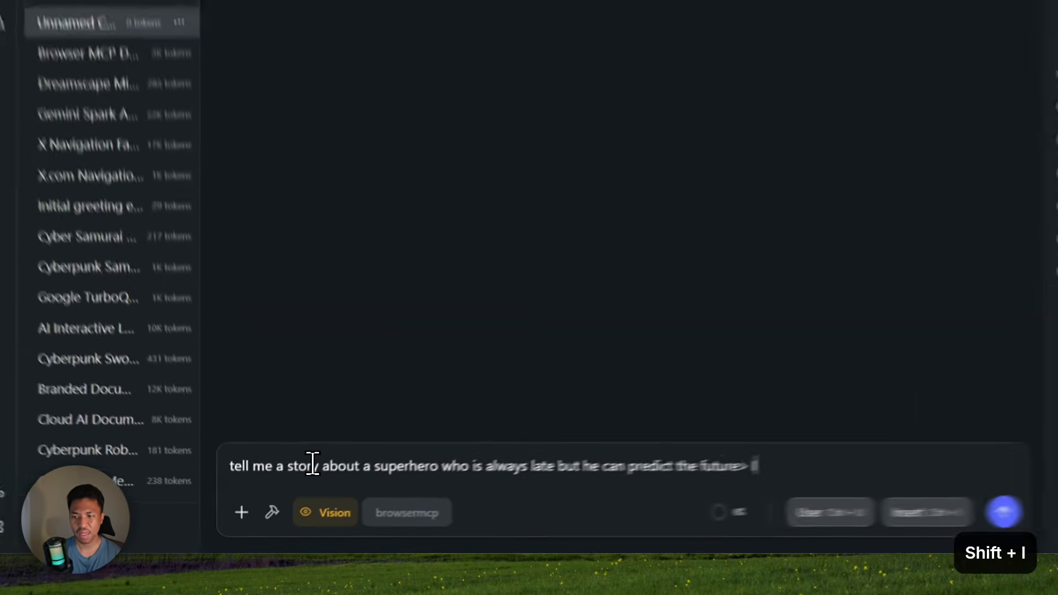
key("BackSpace")
key("BackSpace")
type(". I want it in one paragraph")
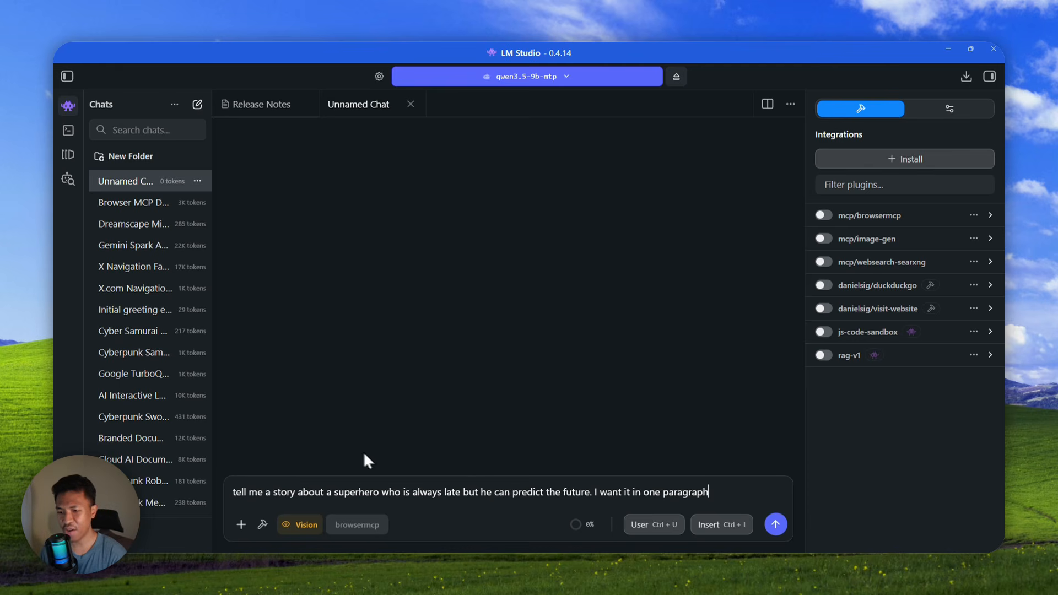
right_click(616, 576)
left_click(646, 525)
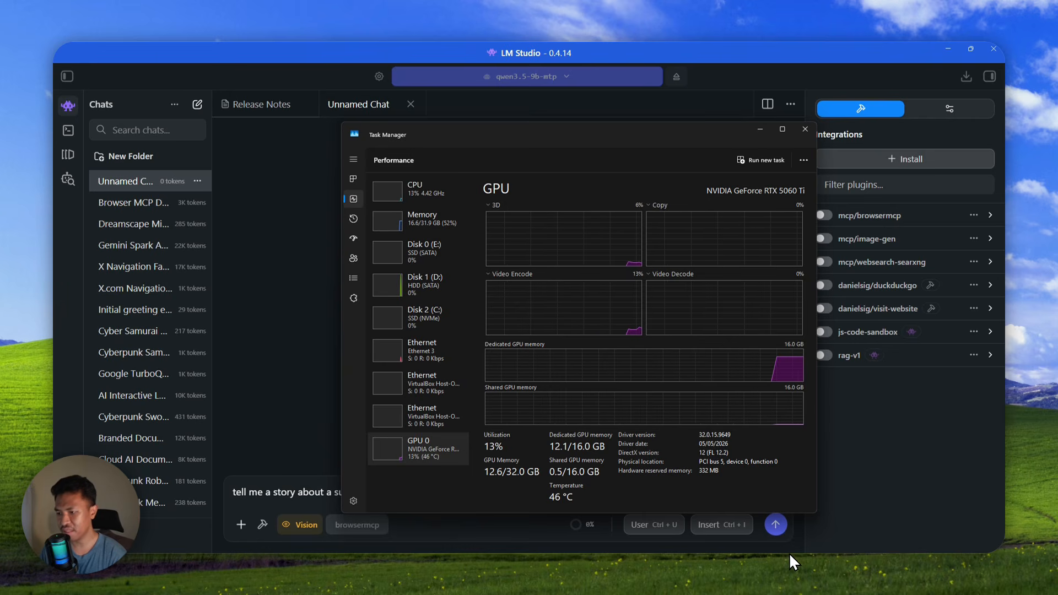
- Unload the Handy app's model from the system tray to drop GPU memory to 10.3 GB
left_click(810, 564)
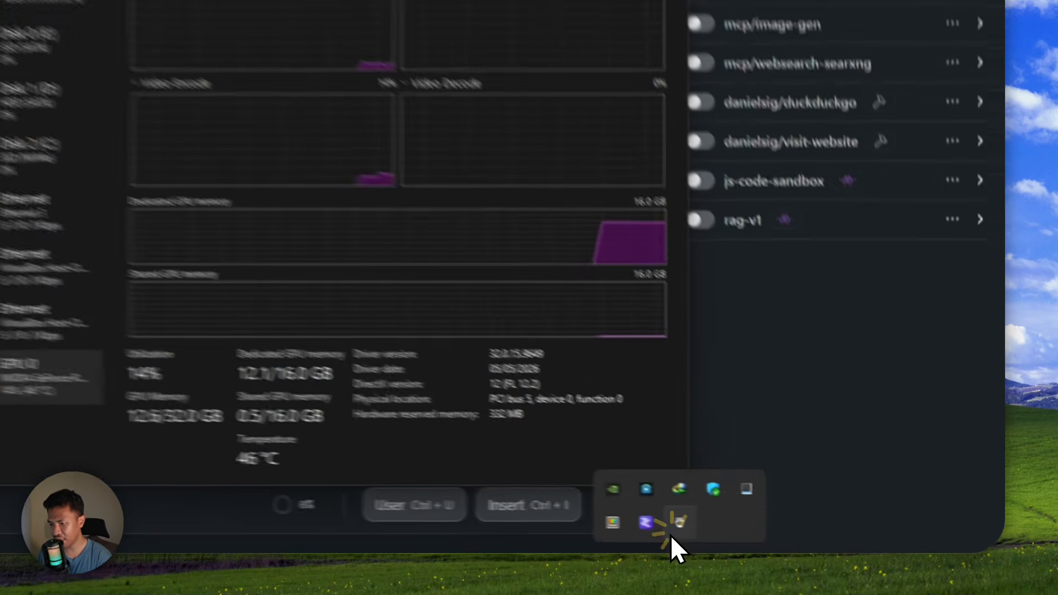
right_click(671, 536)
left_click(758, 445)
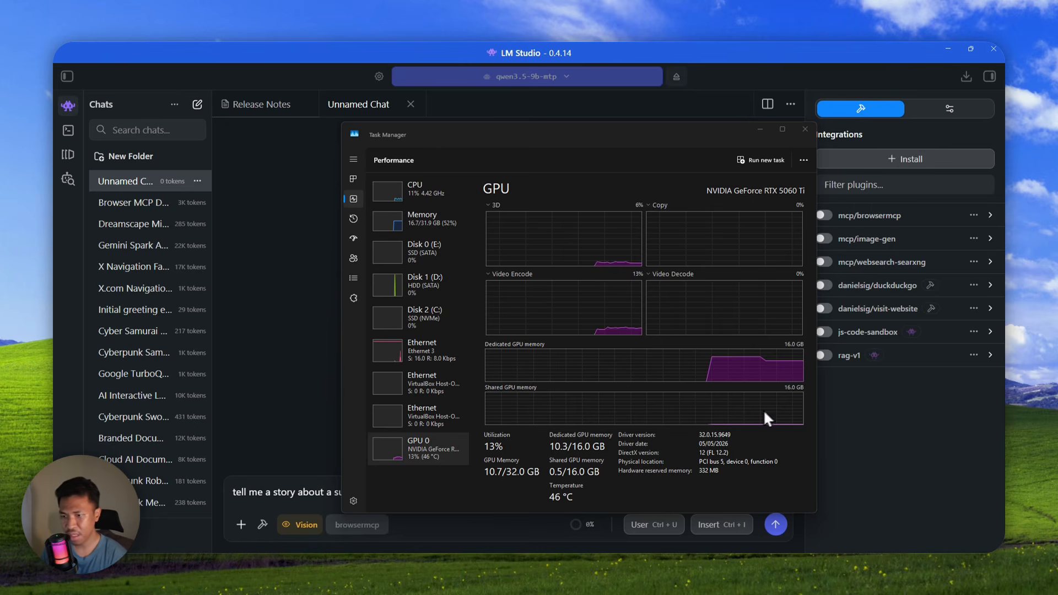
key("super+shift+Right")
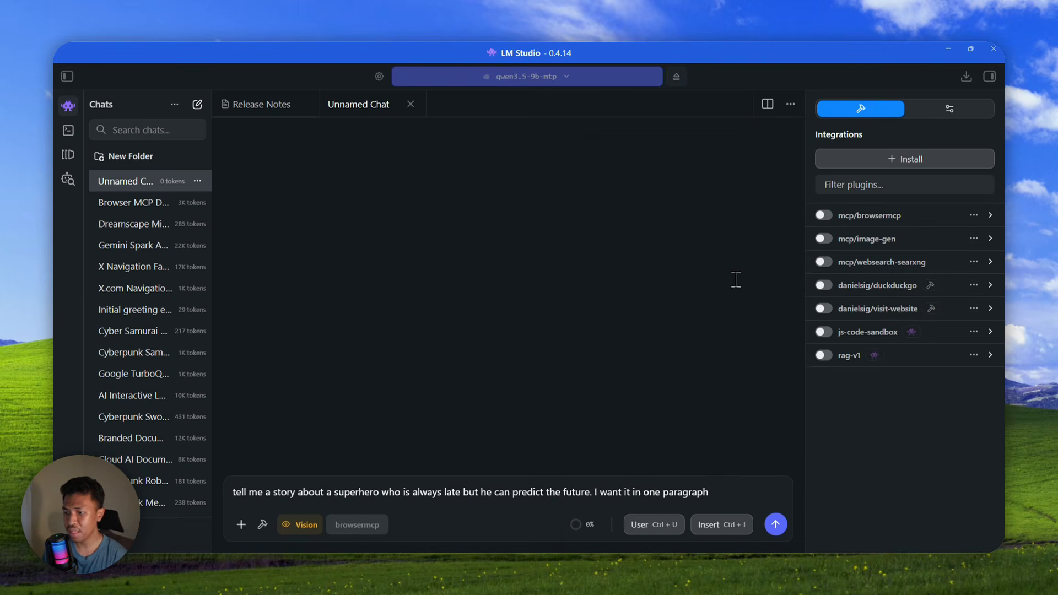
left_click(752, 494)
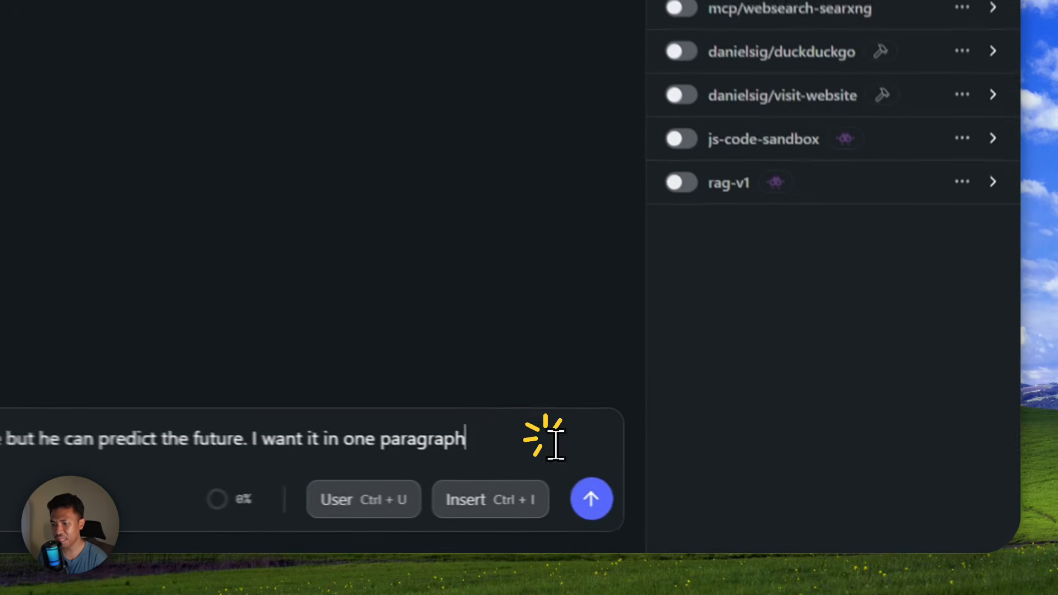
- Send the superhero prompt to qwen3.5-9b-mtp and let it finish at 70.75 tok/sec
left_click(592, 499)
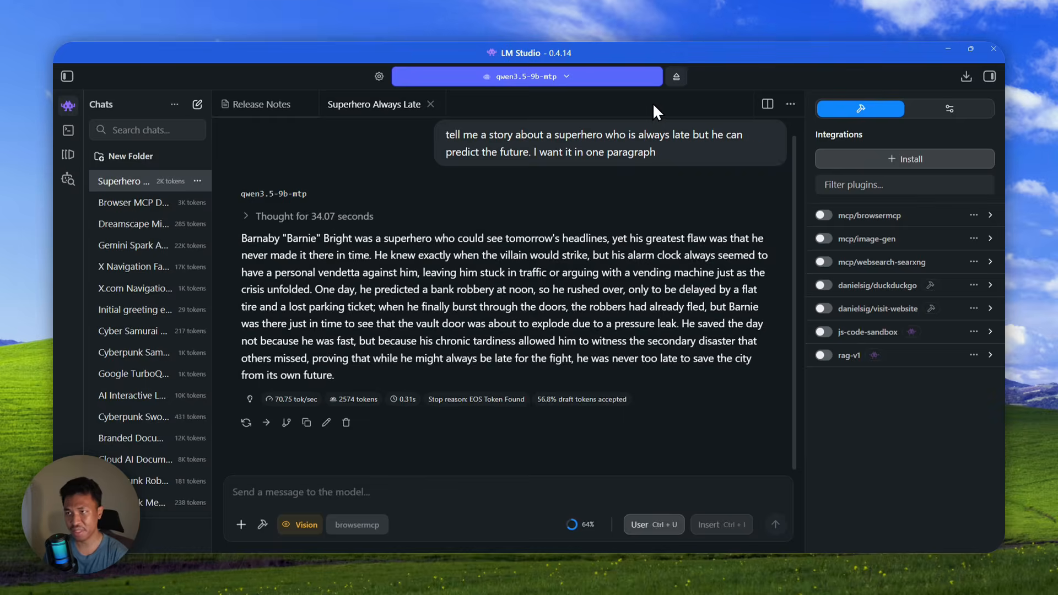
- Eject the MTP model, copy the prompt, and pick the unsloth Qwen3.5 9B model to load
left_click(676, 76)
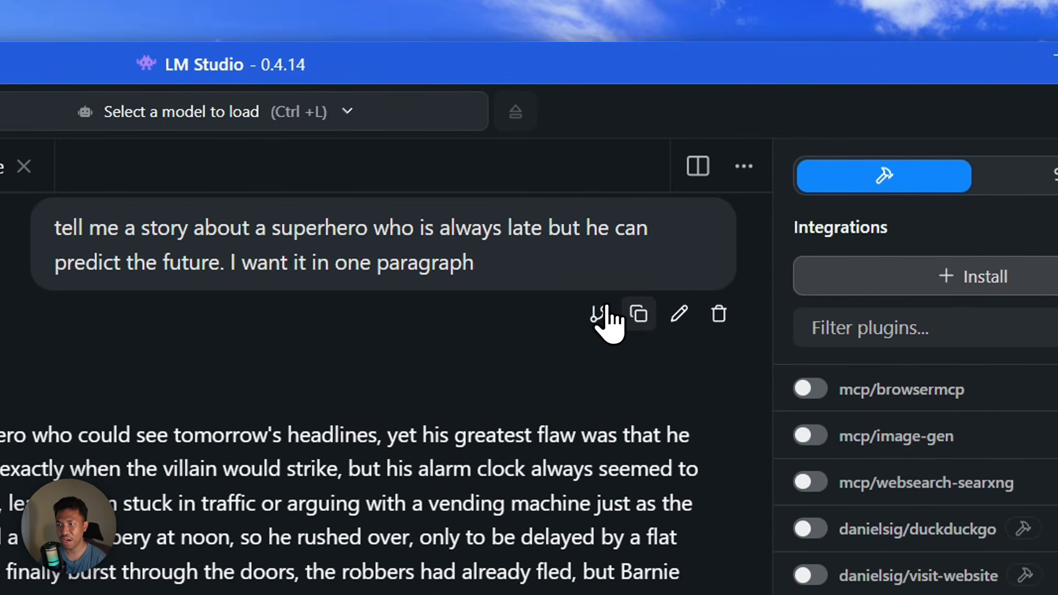
left_click(633, 304)
left_click(416, 117)
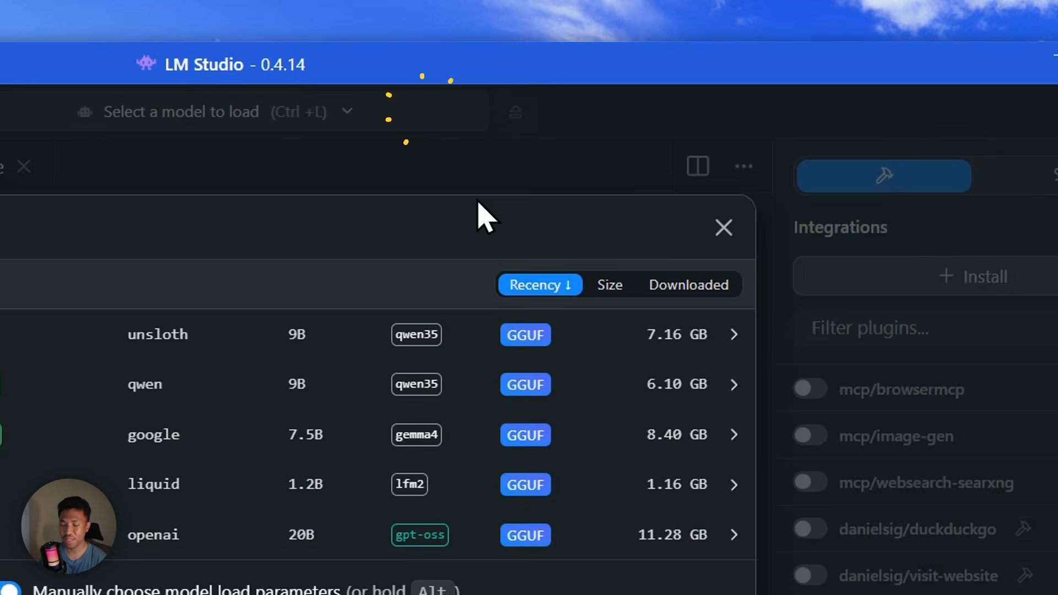
left_click(678, 336)
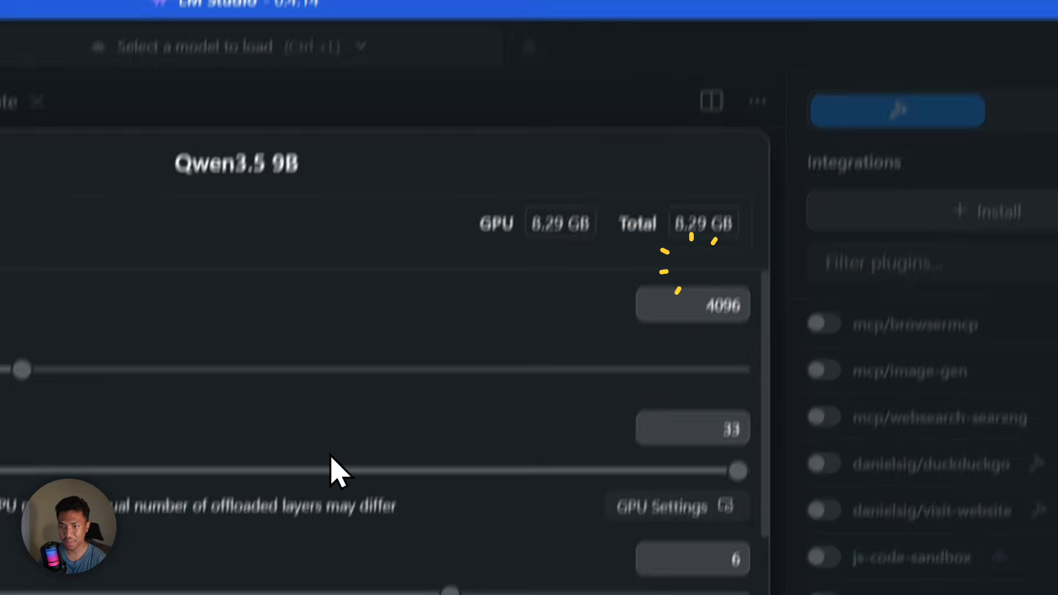
- Switch off one load option, load the model, and bring up Task Manager
scroll(386, 418, "down", 5)
scroll(441, 366, "down", 2)
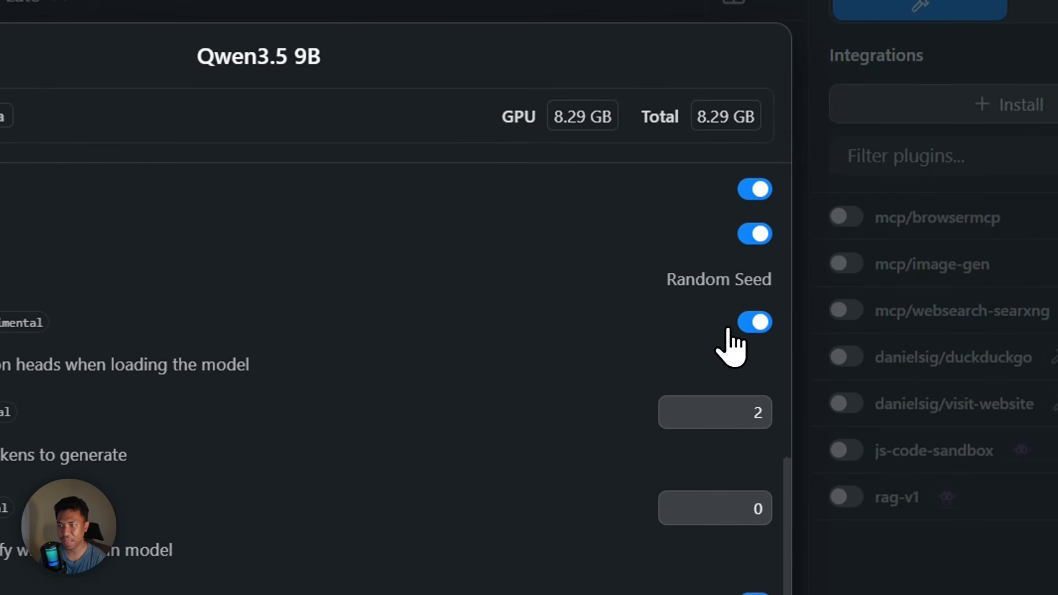
left_click(754, 321)
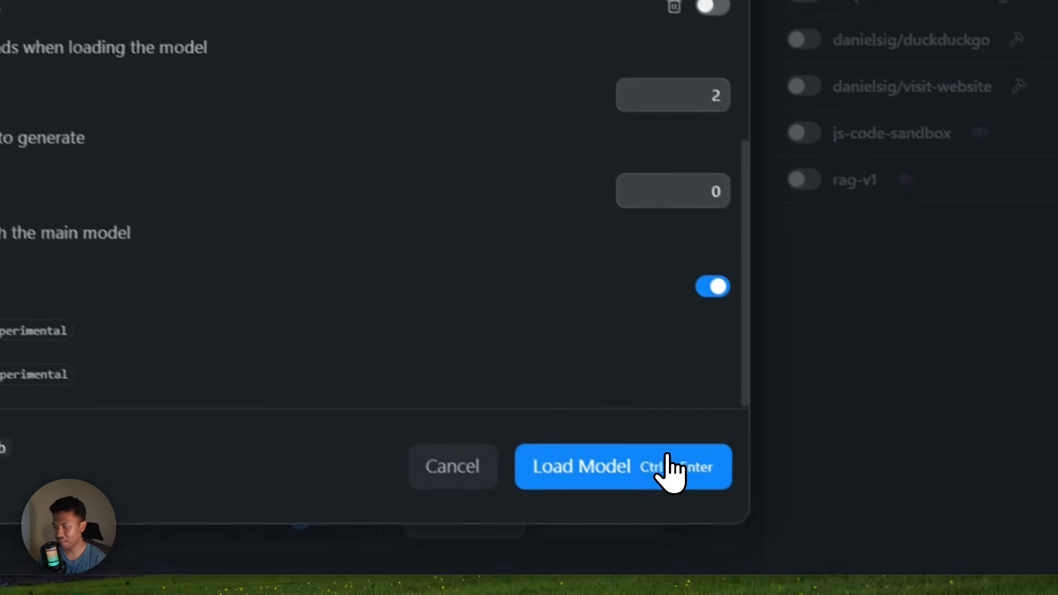
left_click(621, 461)
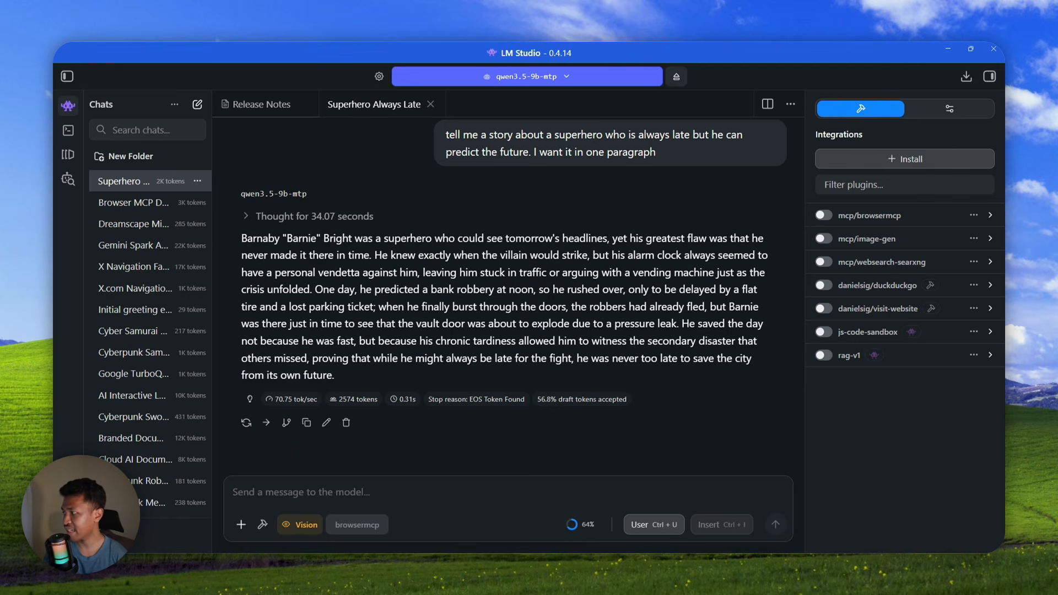
key("ctrl+shift+Escape")
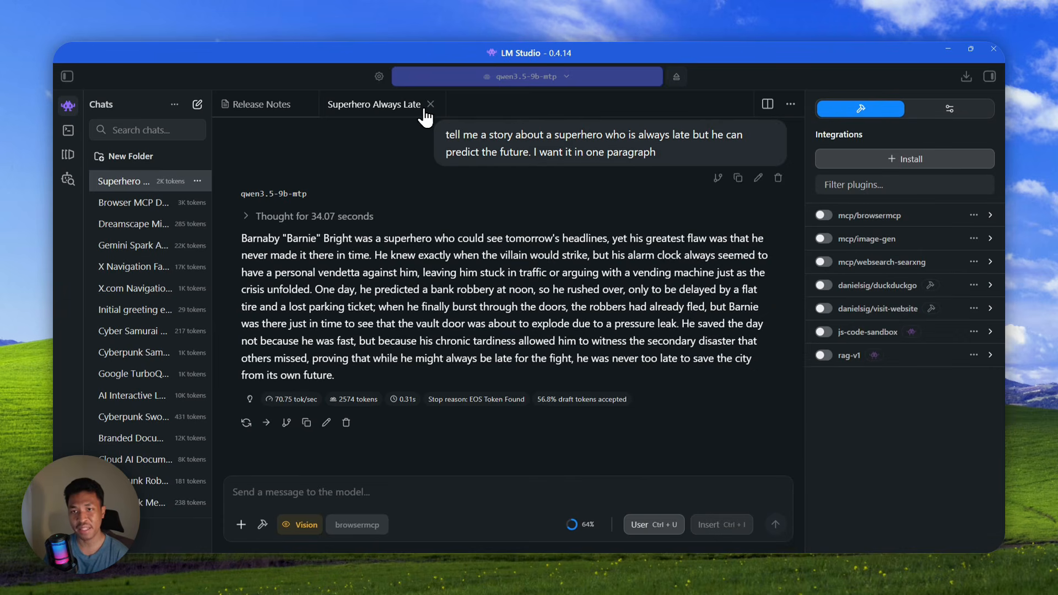
- Paste the superhero prompt into a new chat and send it to the MTP model
left_click(197, 104)
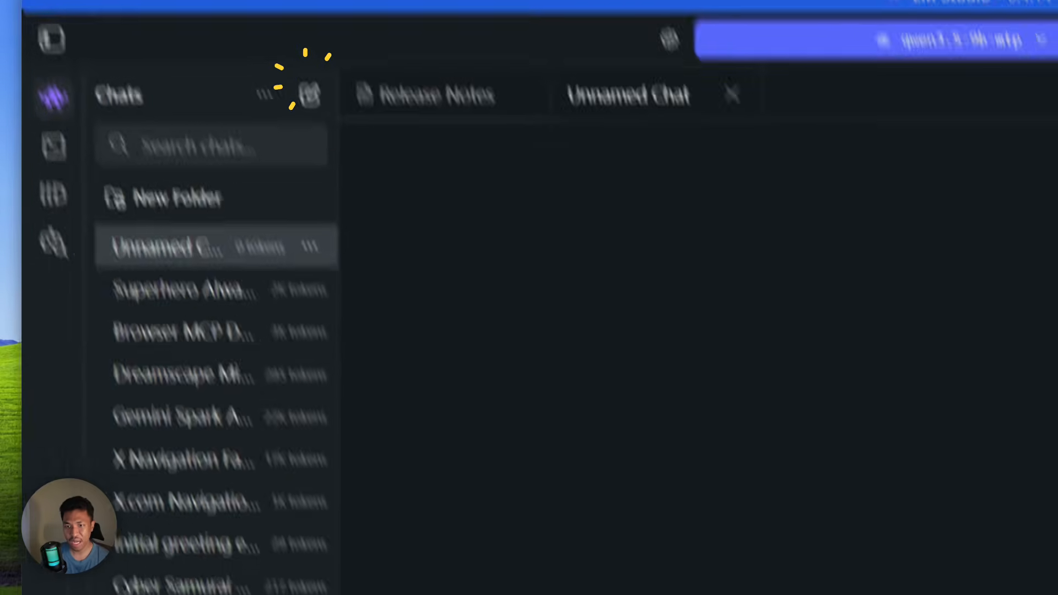
right_click(295, 437)
left_click(337, 452)
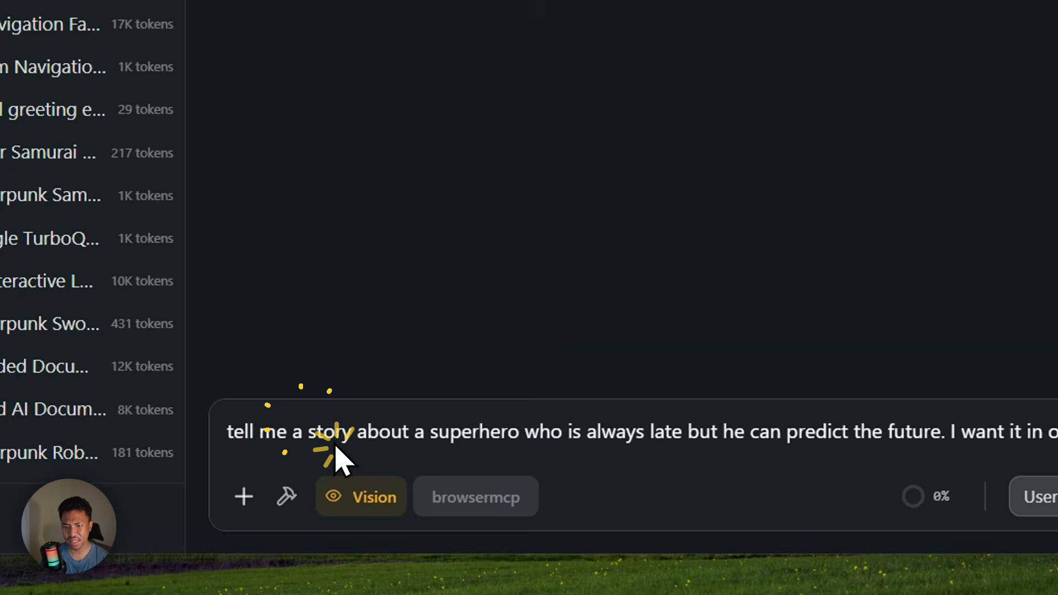
left_click(678, 497)
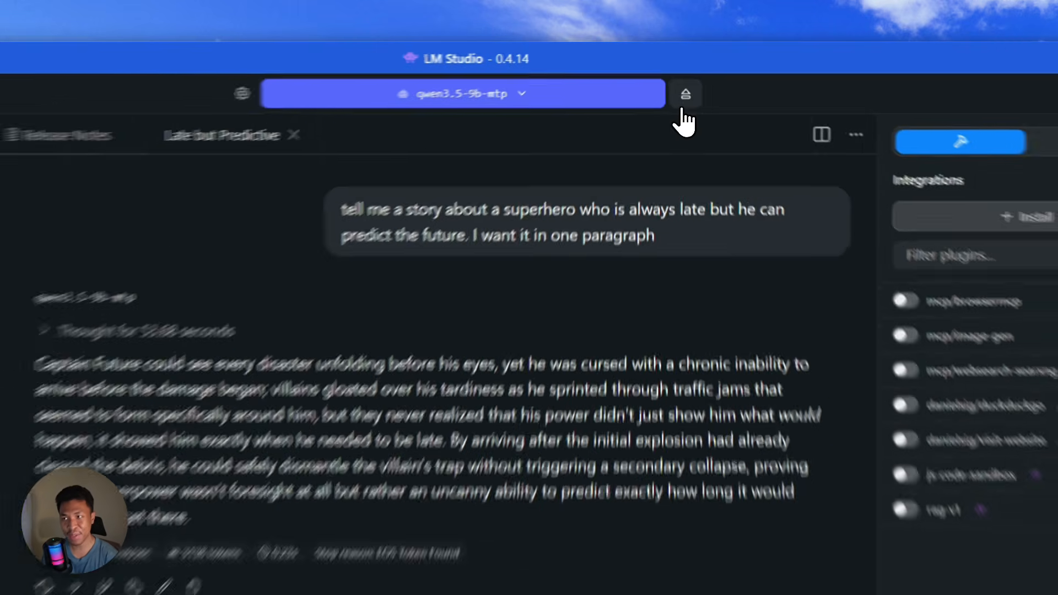
- Eject qwen3.5-9b-mtp and load the standard qwen/qwen3.5-9b model
left_click(676, 77)
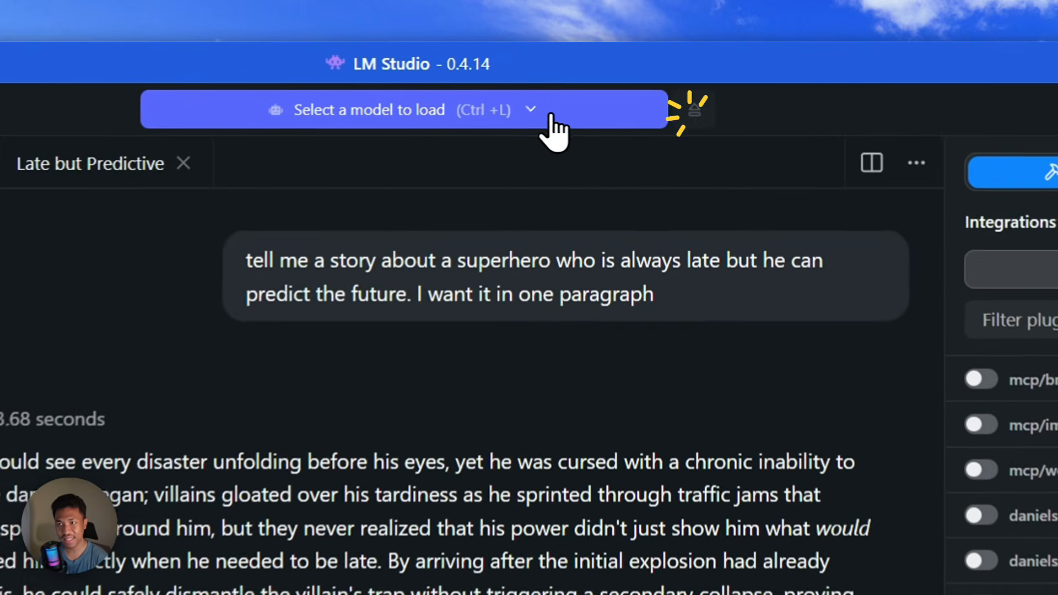
left_click(520, 80)
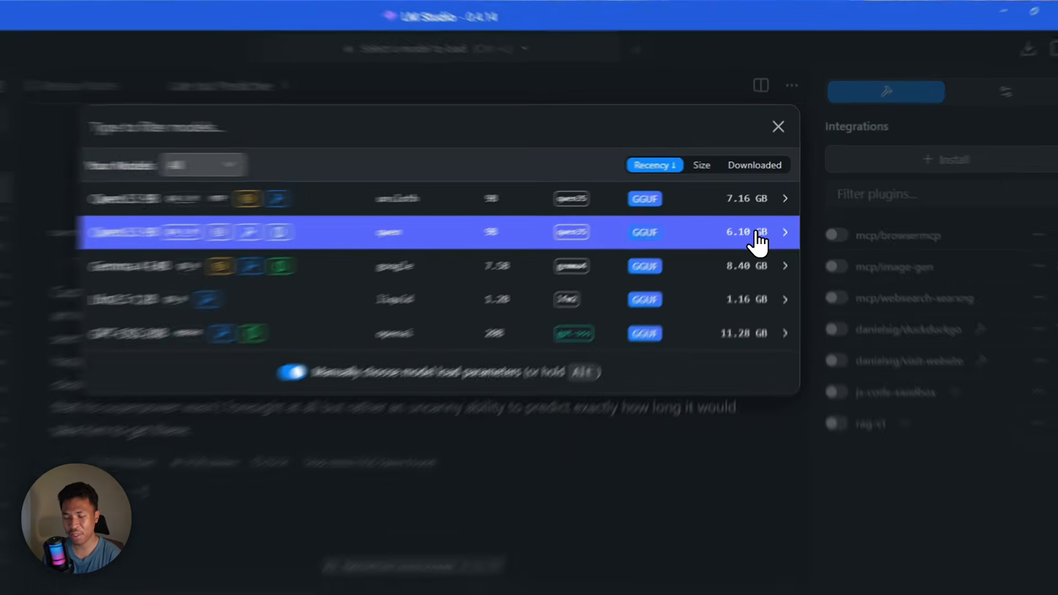
left_click(763, 220)
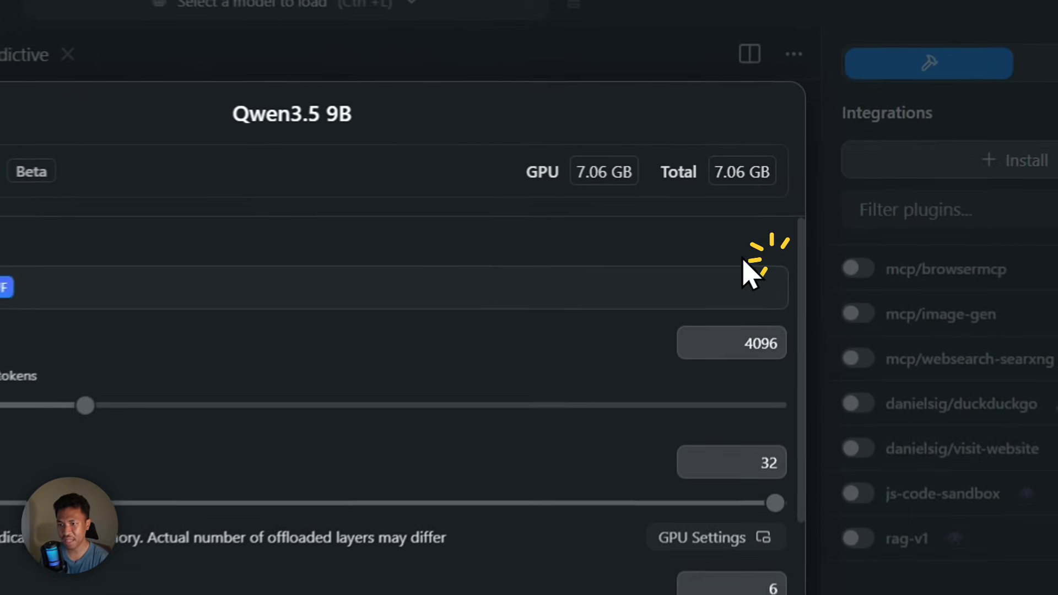
scroll(392, 259, "down", 8)
left_click(780, 434)
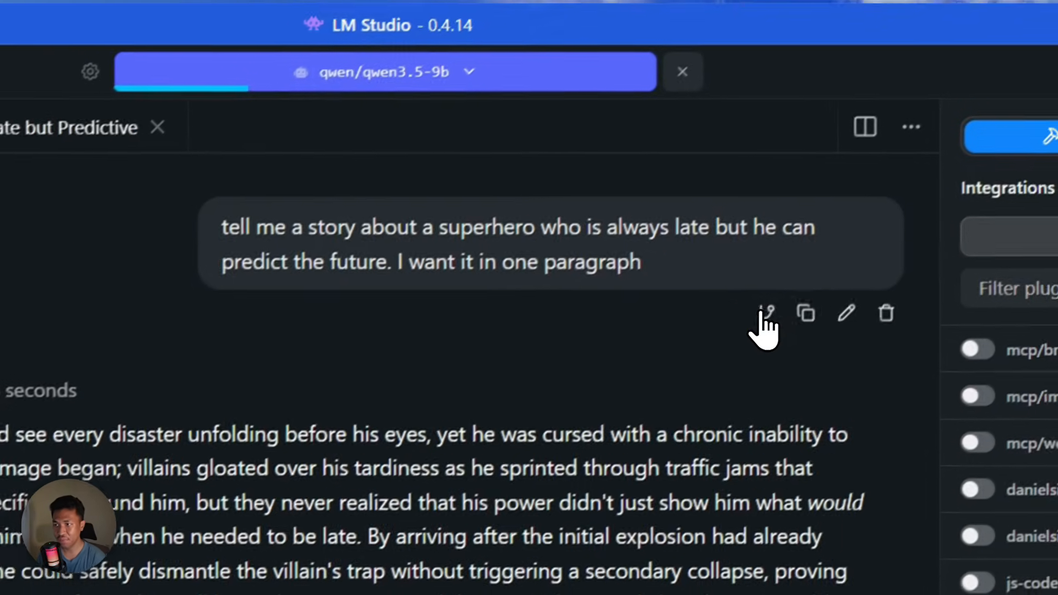
- Copy the superhero prompt into a new chat and turn on thinking
left_click(776, 331)
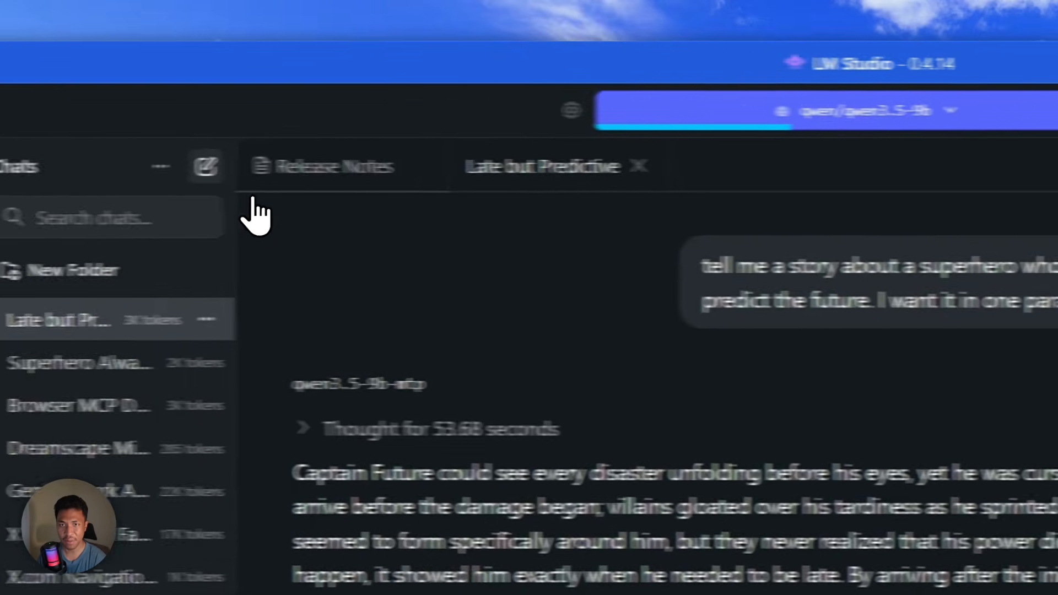
left_click(319, 170)
right_click(386, 453)
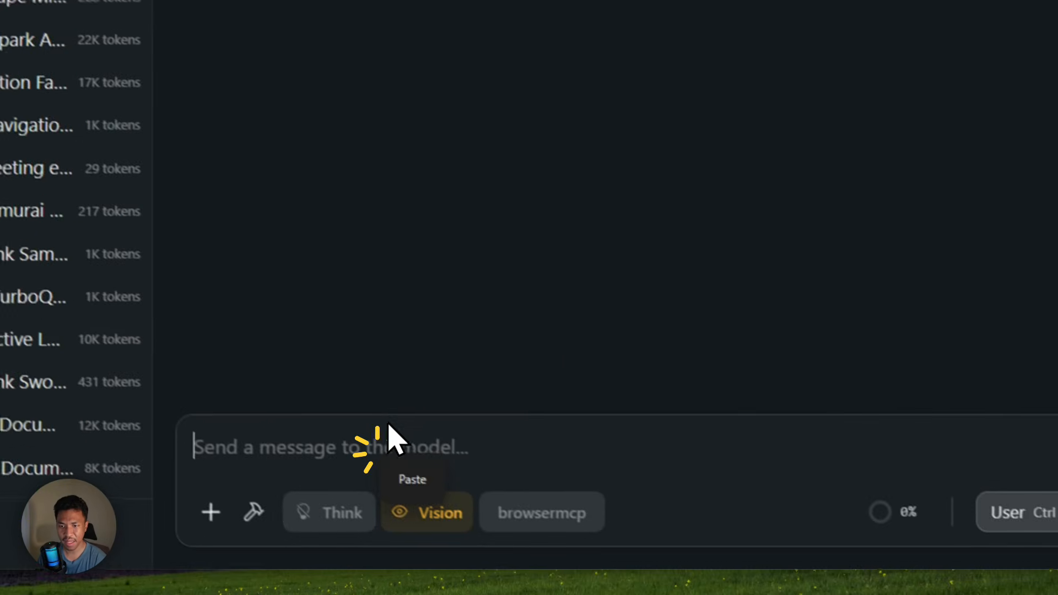
left_click(393, 457)
left_click(276, 499)
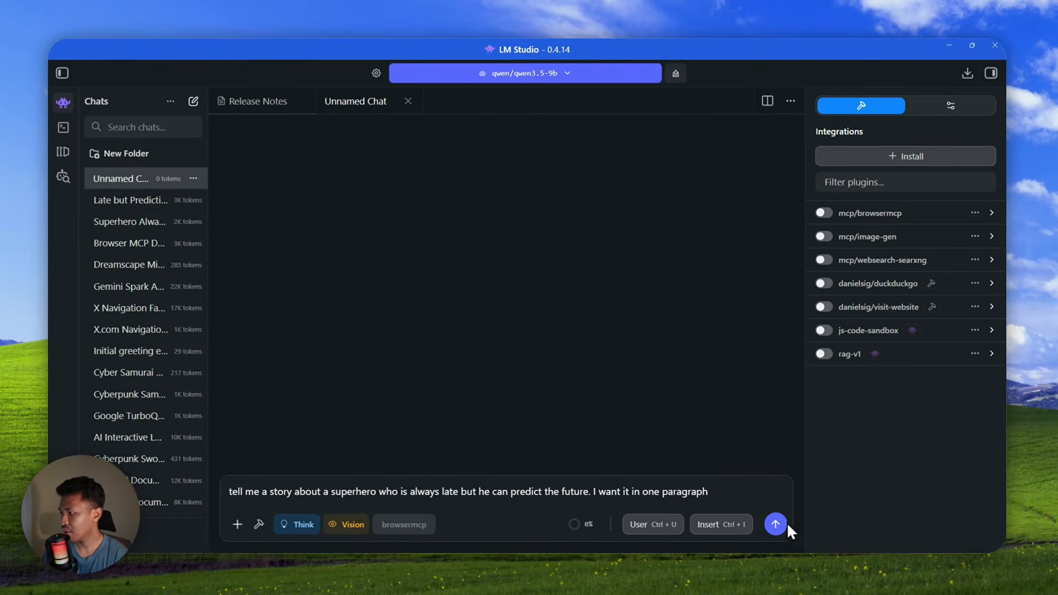
key("ctrl+shift+Escape")
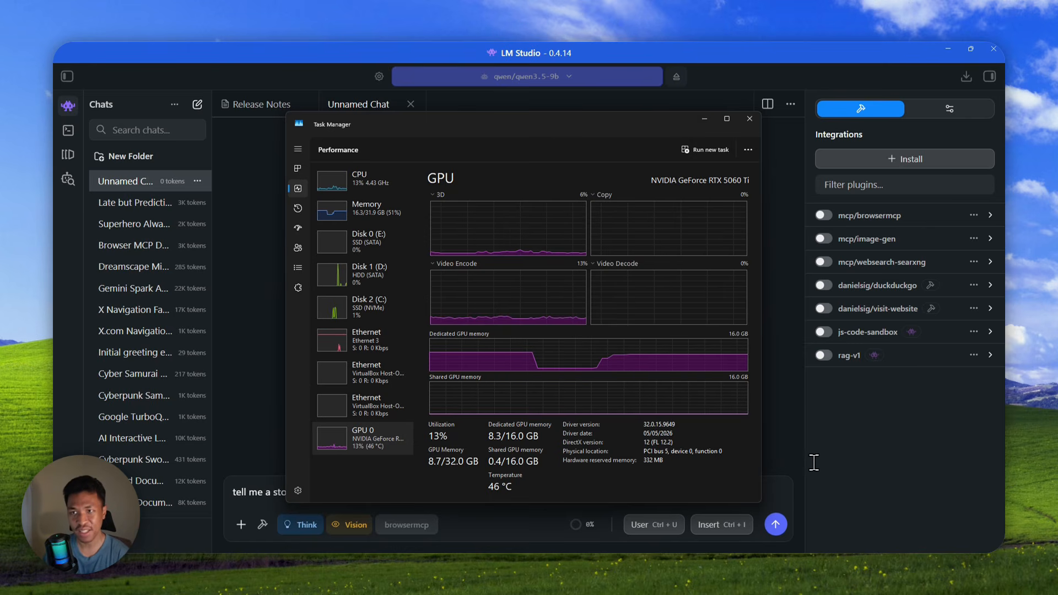
key("super+shift+Right")
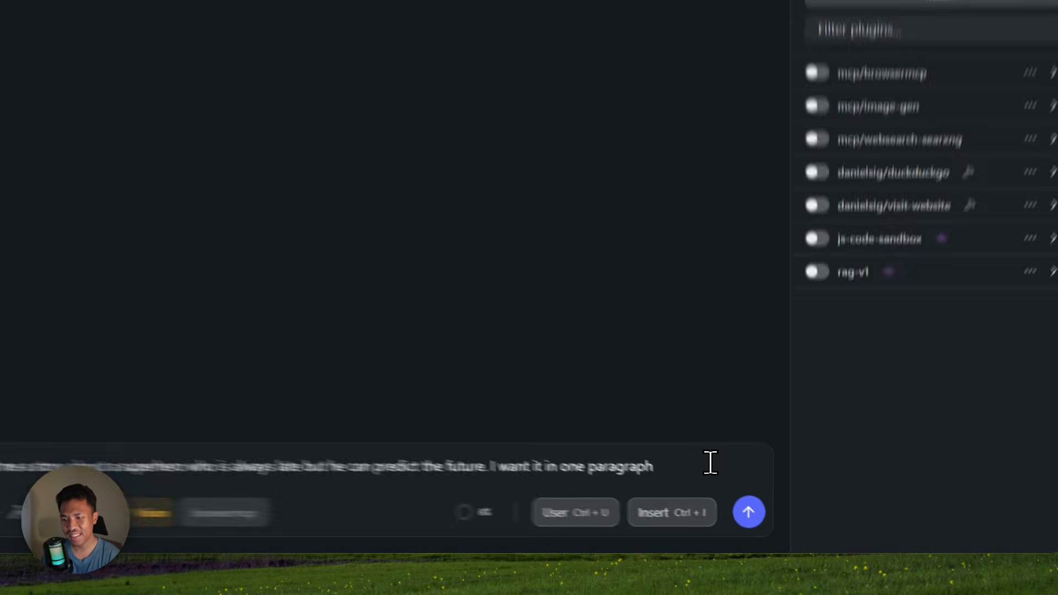
left_click(739, 495)
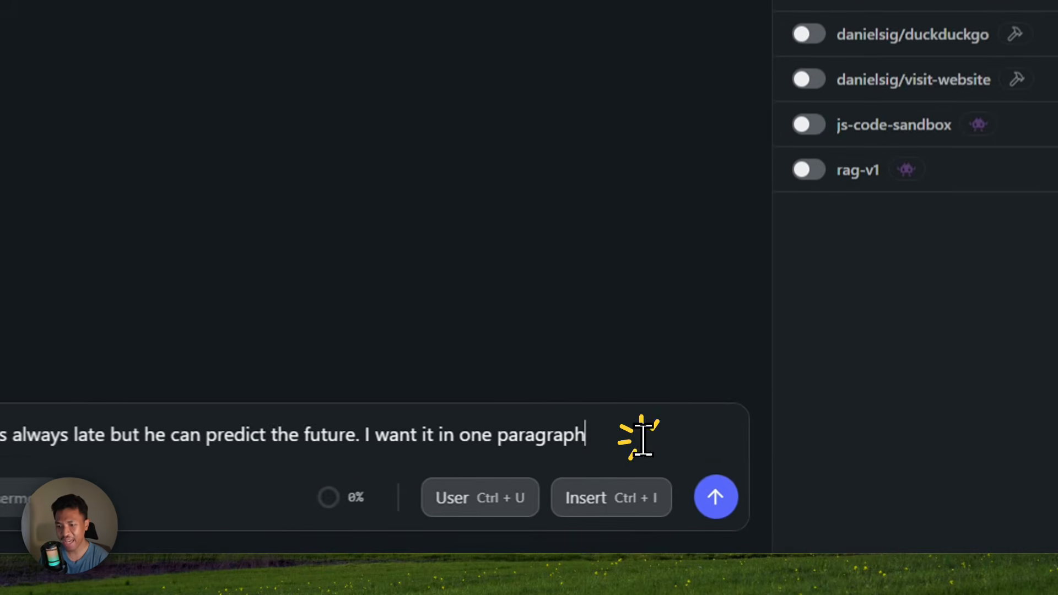
- Send the prompt to standard qwen/qwen3.5-9b and let it run until the context limit stops it
left_click(716, 496)
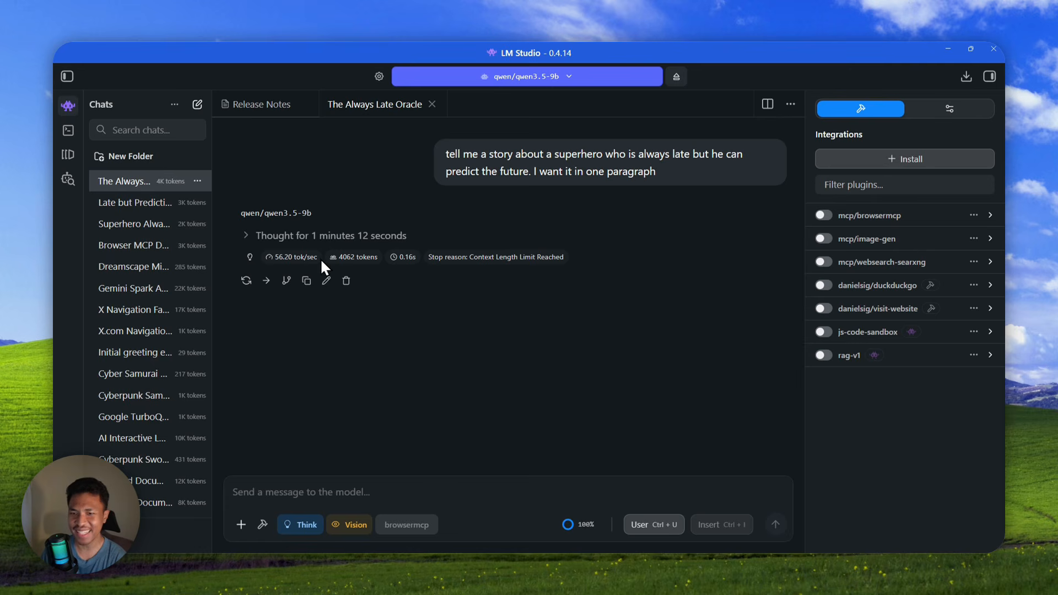
- Review the 56.20 tok/sec speed and context usage, then reopen the Late but Predictive chat
left_click(278, 259)
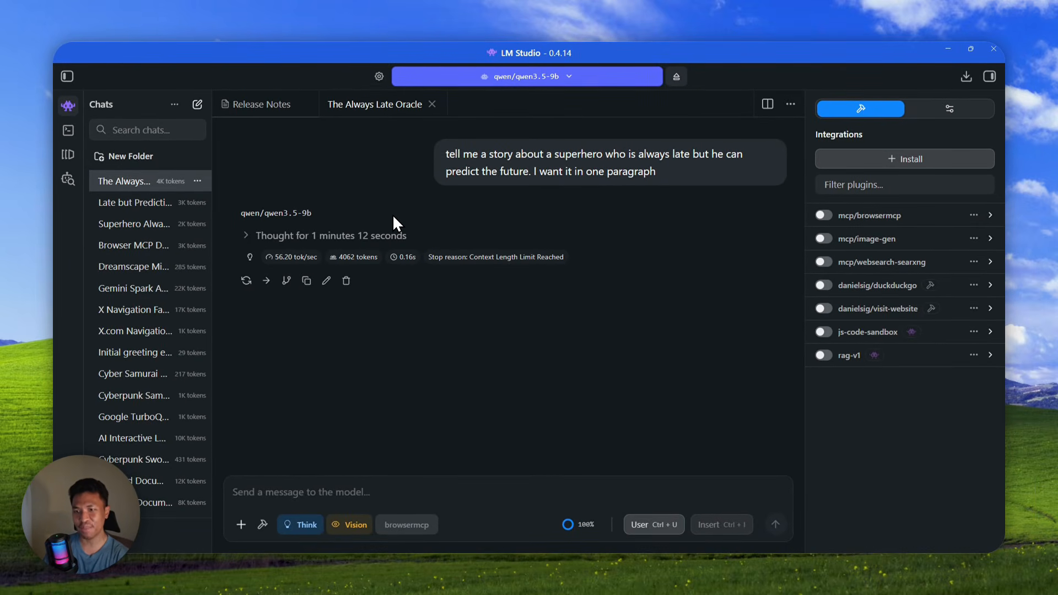
left_click(571, 524)
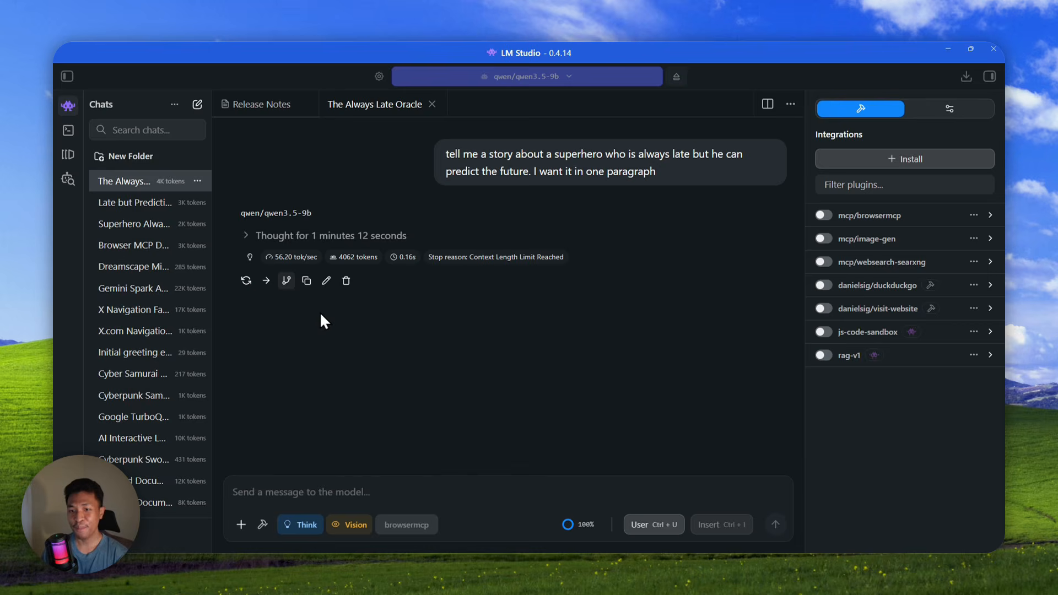
left_click(283, 257)
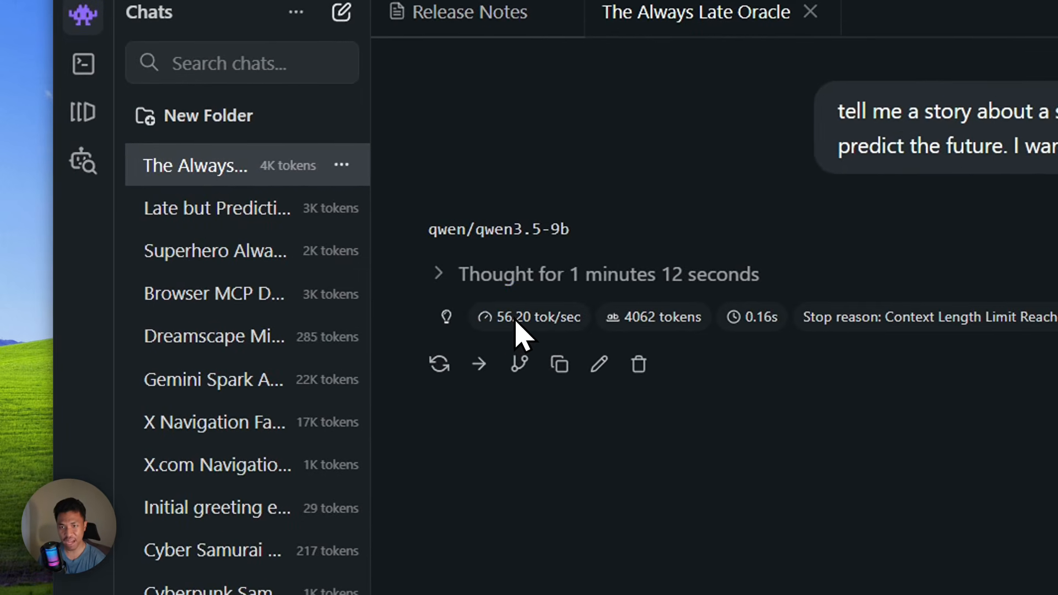
left_click(218, 207)
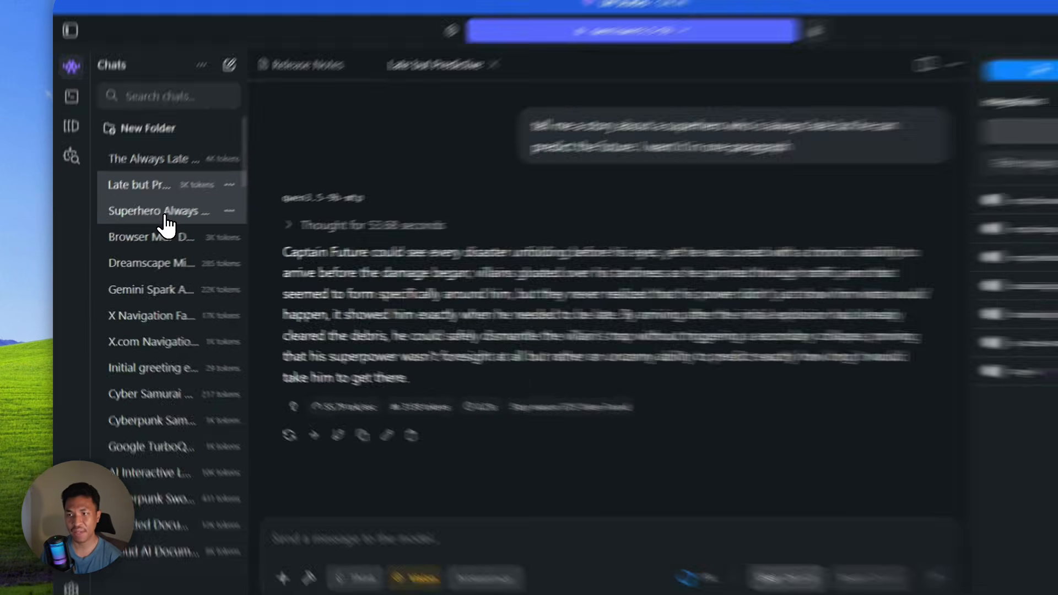
- Open the Superhero Always Late chat, note its 70.75 tok/sec speed, and show the loaded qwen/qwen3.5-9b model
left_click(135, 224)
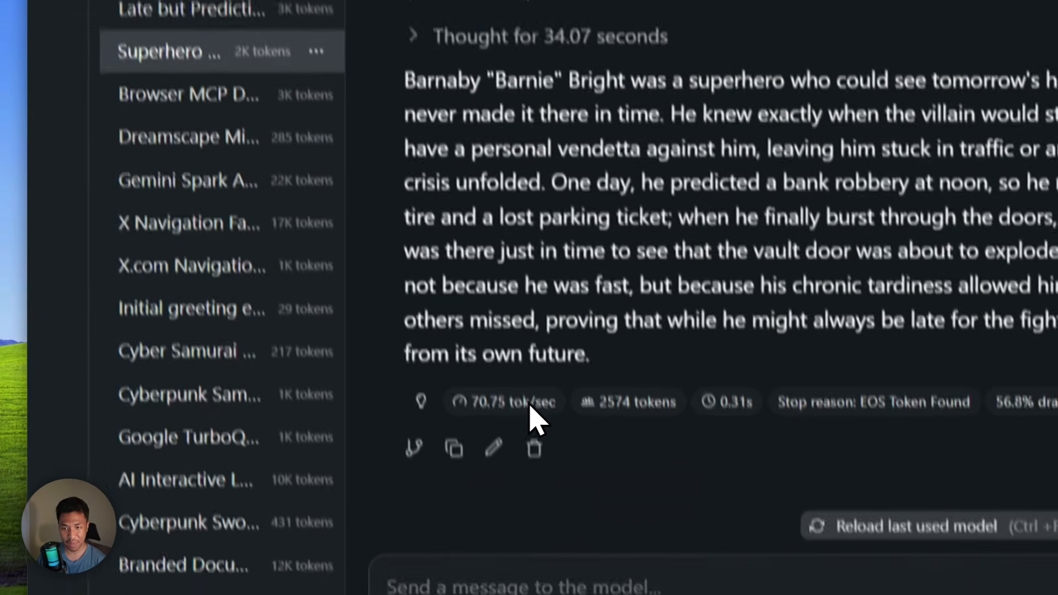
left_click(504, 520)
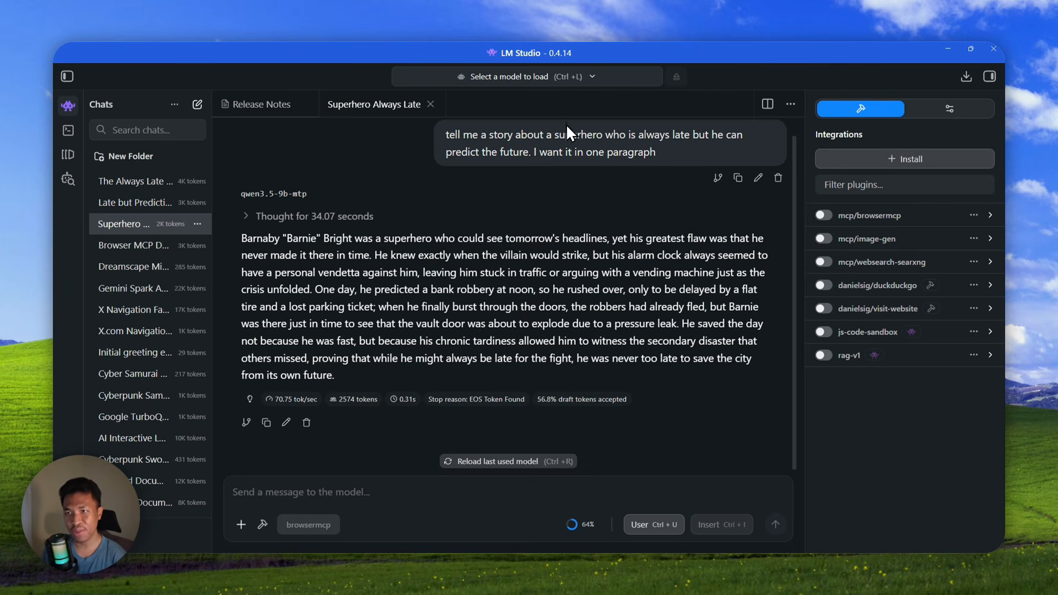
left_click(549, 78)
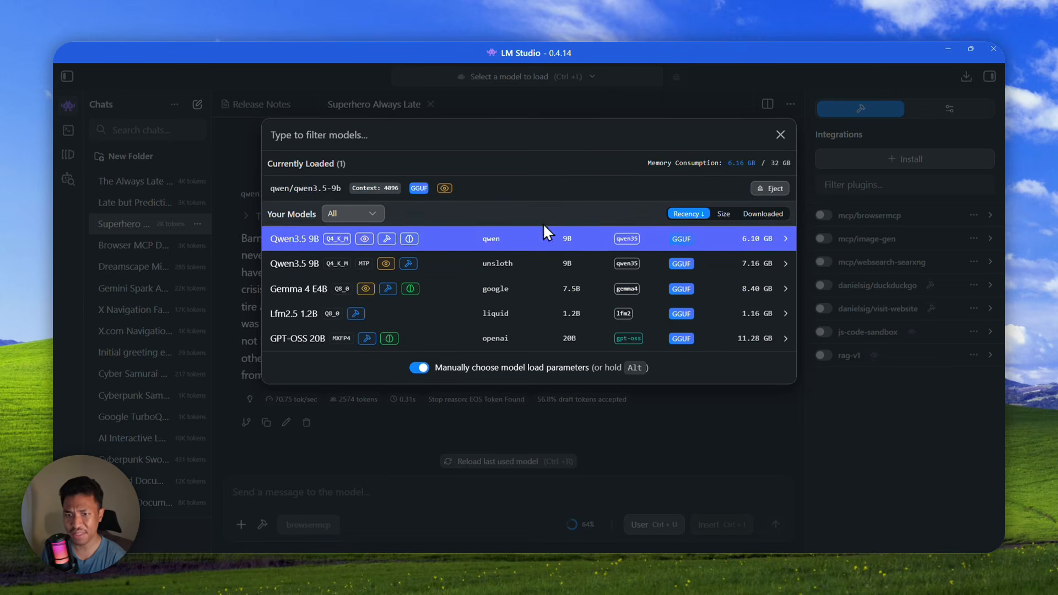
- Minimize LM Studio to return to the Chrome release notes page
left_click(952, 44)
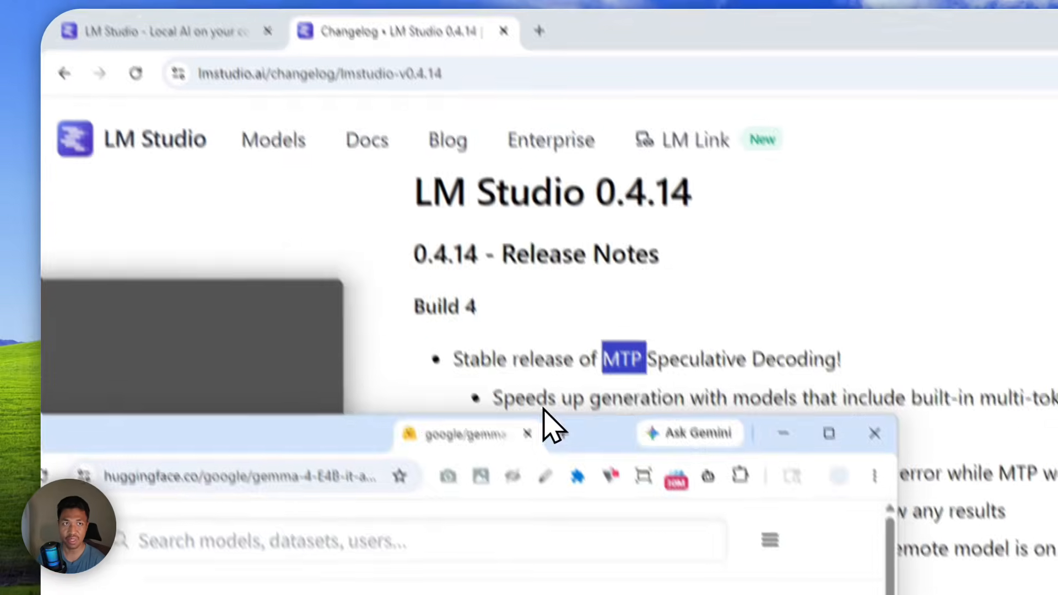
- Merge the gemma-4-E4B-it-assistant Hugging Face tab into the main Chrome window and show the LM Studio homepage
left_click_drag(543, 409, 567, 40)
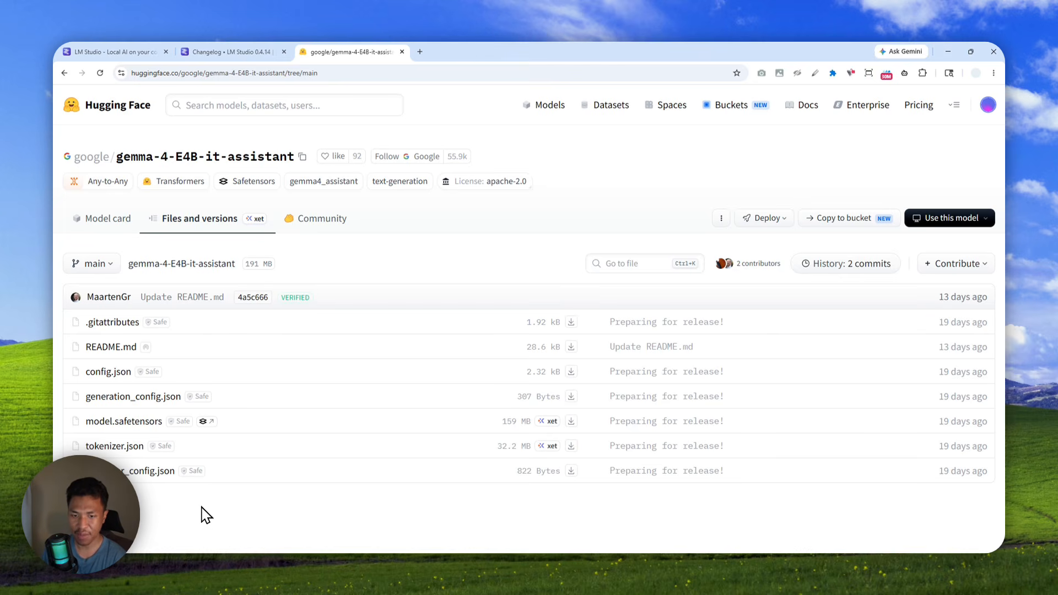
left_click(171, 551)
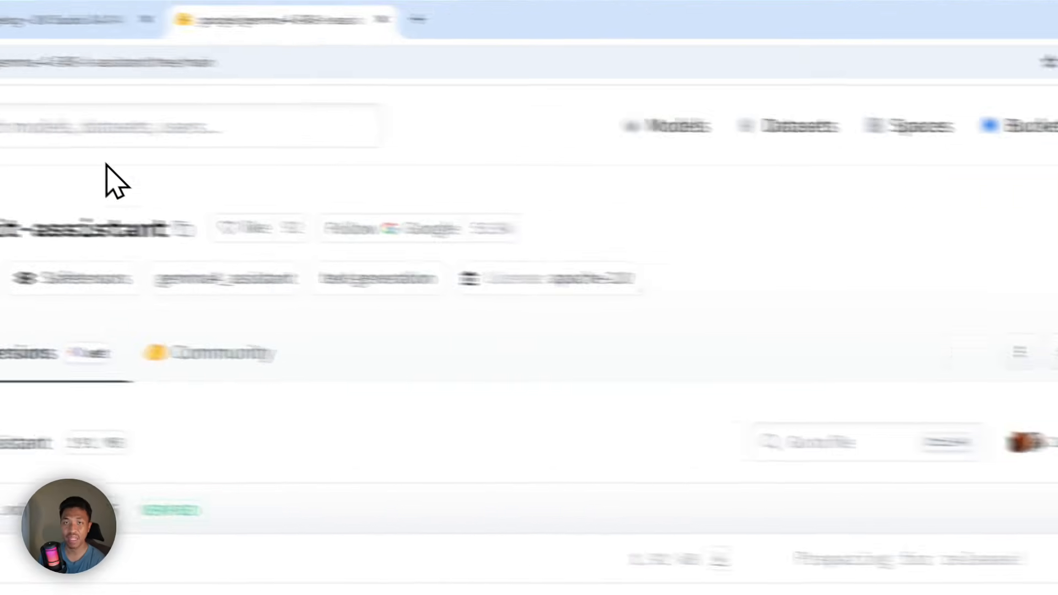
left_click(157, 55)
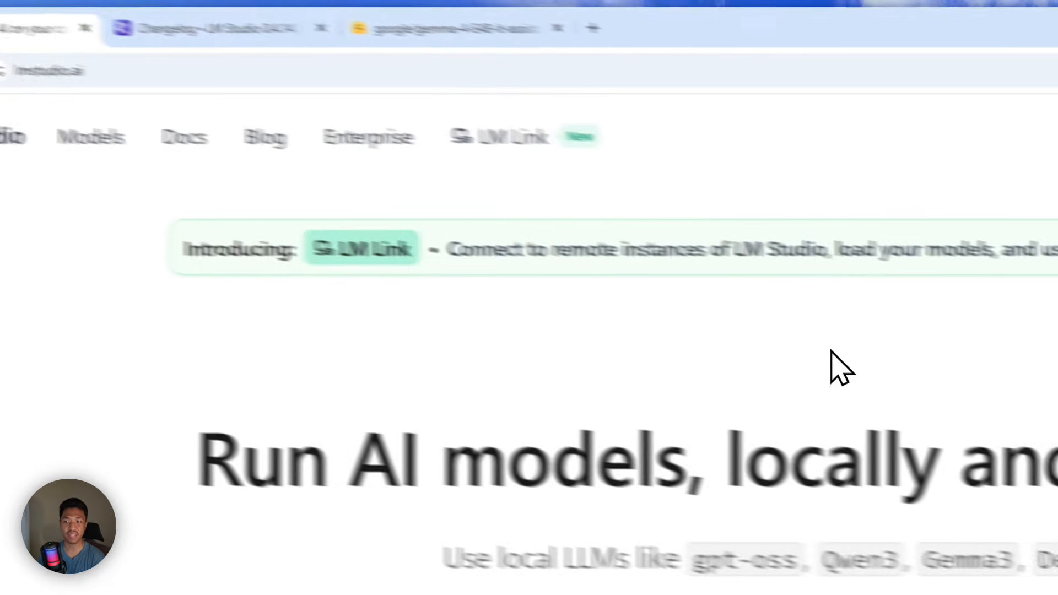